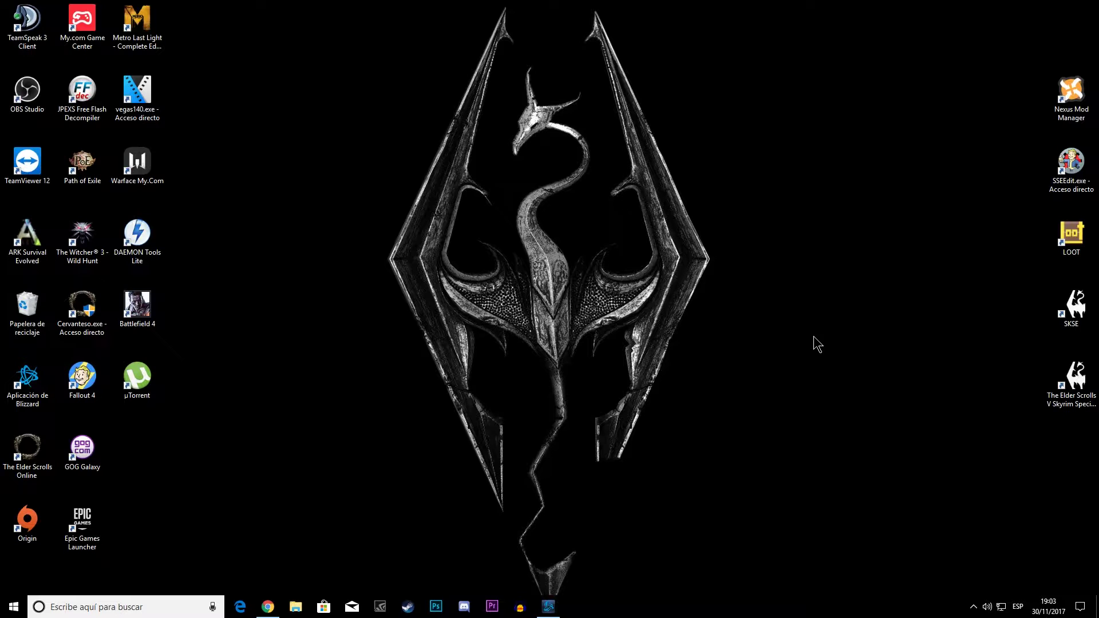
# - Switch to Chrome and show the Skyrim Special Edition page of Nexus Mods along with its web address
pyautogui.click(268, 606)
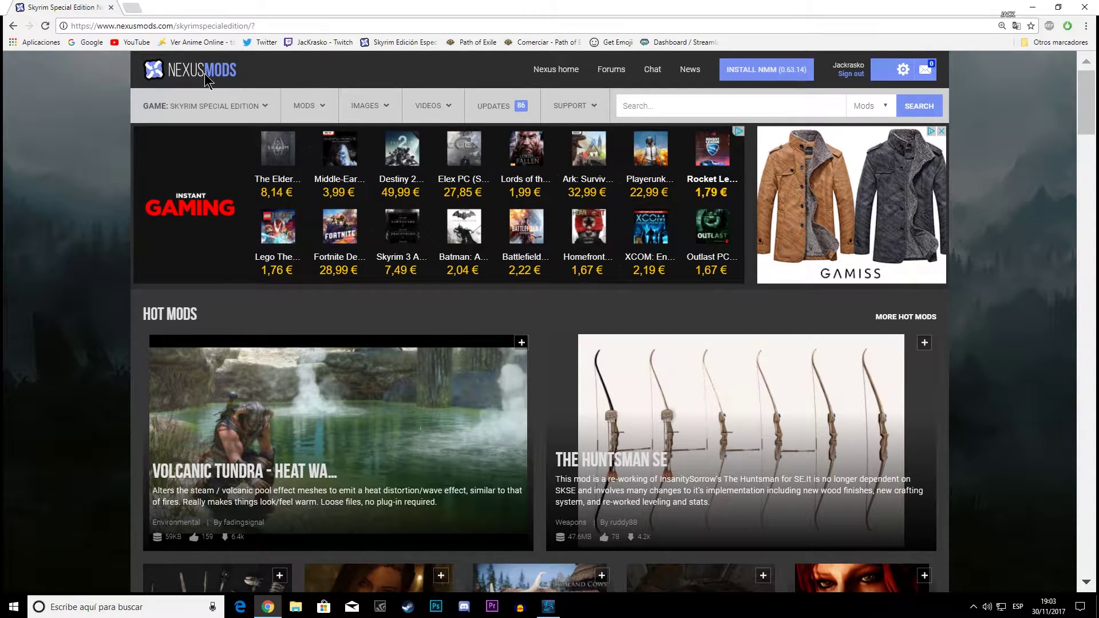
pyautogui.moveTo(280, 26)
pyautogui.mouseDown()
pyautogui.moveTo(143, 26)
pyautogui.moveTo(292, 22)
pyautogui.mouseUp()
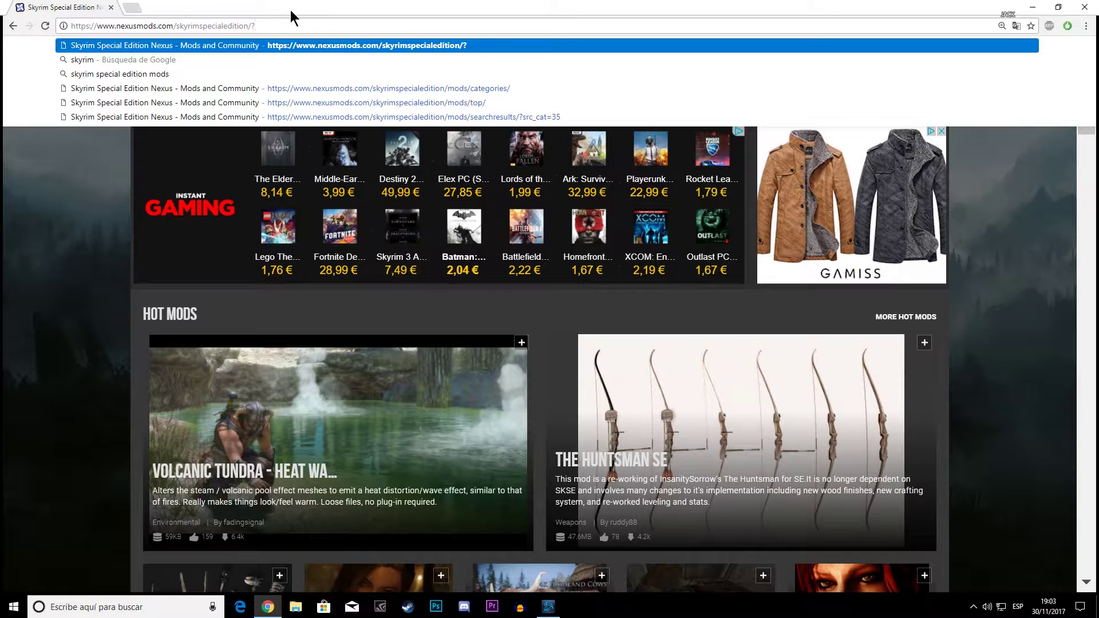
pyautogui.click(80, 179)
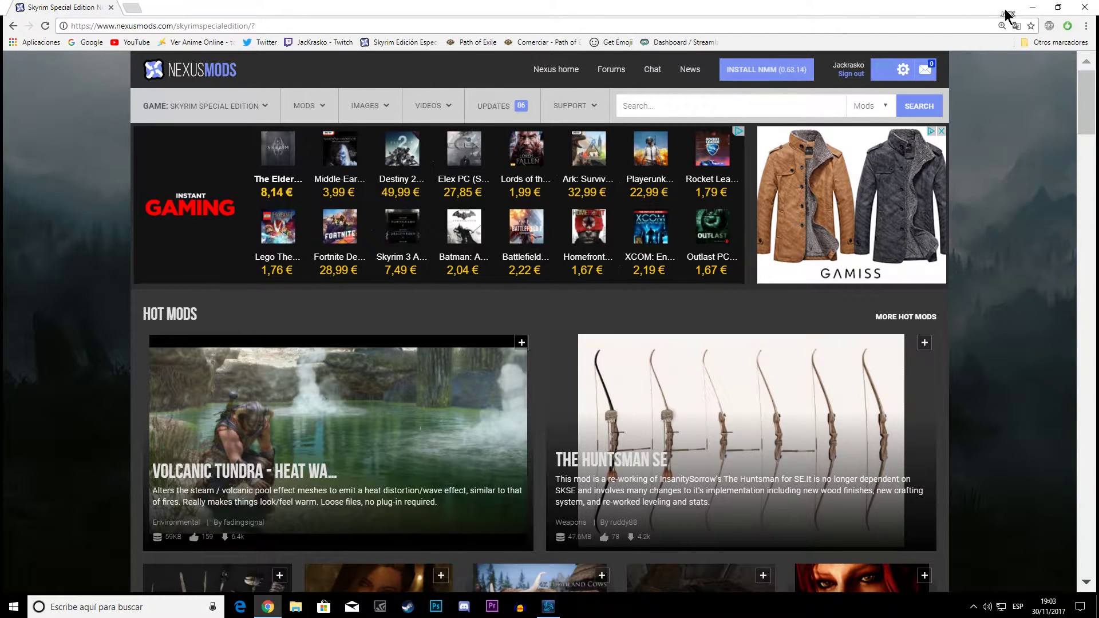
# - Minimize the browser and launch Nexus Mod Manager from its desktop shortcut
pyautogui.click(1033, 7)
pyautogui.moveTo(1070, 103); pyautogui.dragTo(951, 140)
pyautogui.moveTo(895, 64); pyautogui.dragTo(1001, 166)
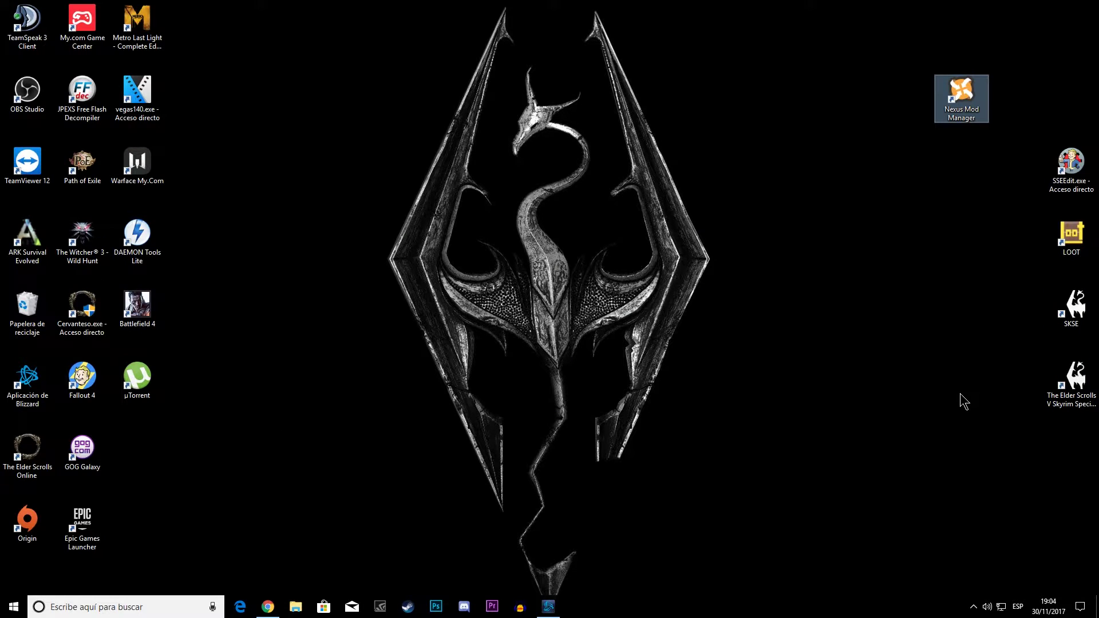
pyautogui.moveTo(956, 89); pyautogui.dragTo(1068, 90)
pyautogui.doubleClick(1069, 93)
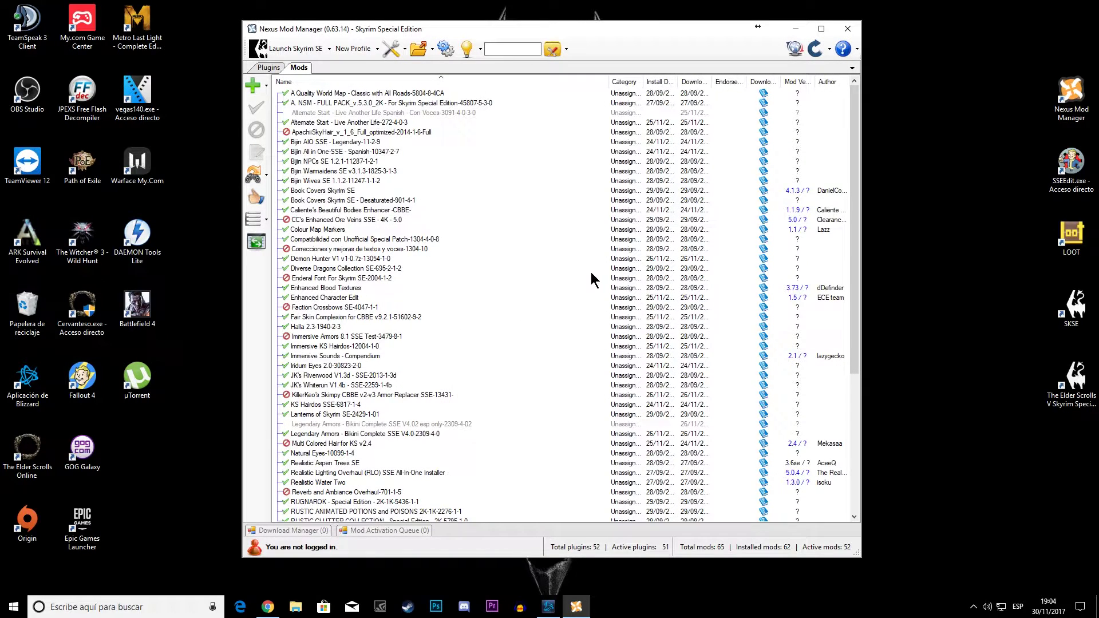
# - Look through the whole list of mods in Nexus Mod Manager and reposition its window on the desktop
pyautogui.moveTo(608, 28)
pyautogui.mouseDown()
pyautogui.moveTo(485, 25)
pyautogui.moveTo(610, 23)
pyautogui.mouseUp()
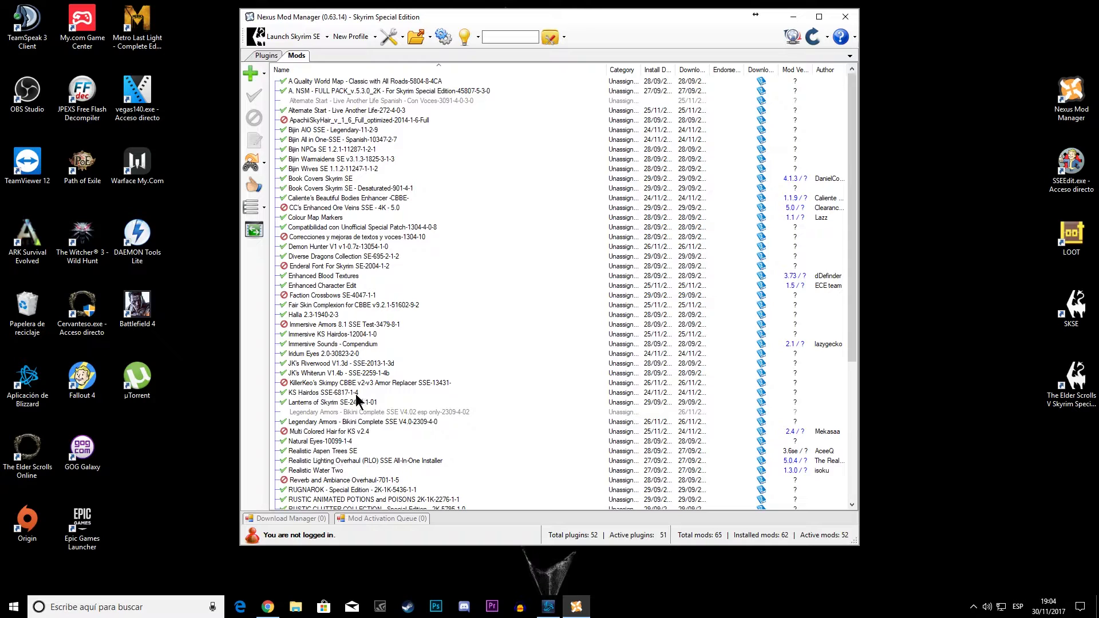
pyautogui.scroll(-7, 357, 403)
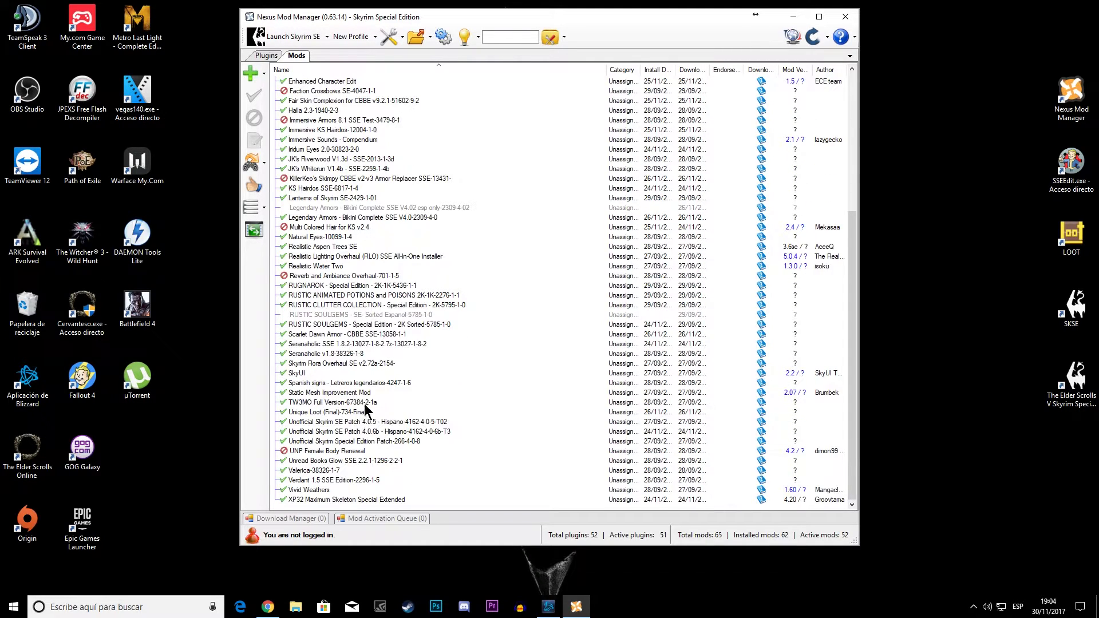
pyautogui.scroll(7, 366, 409)
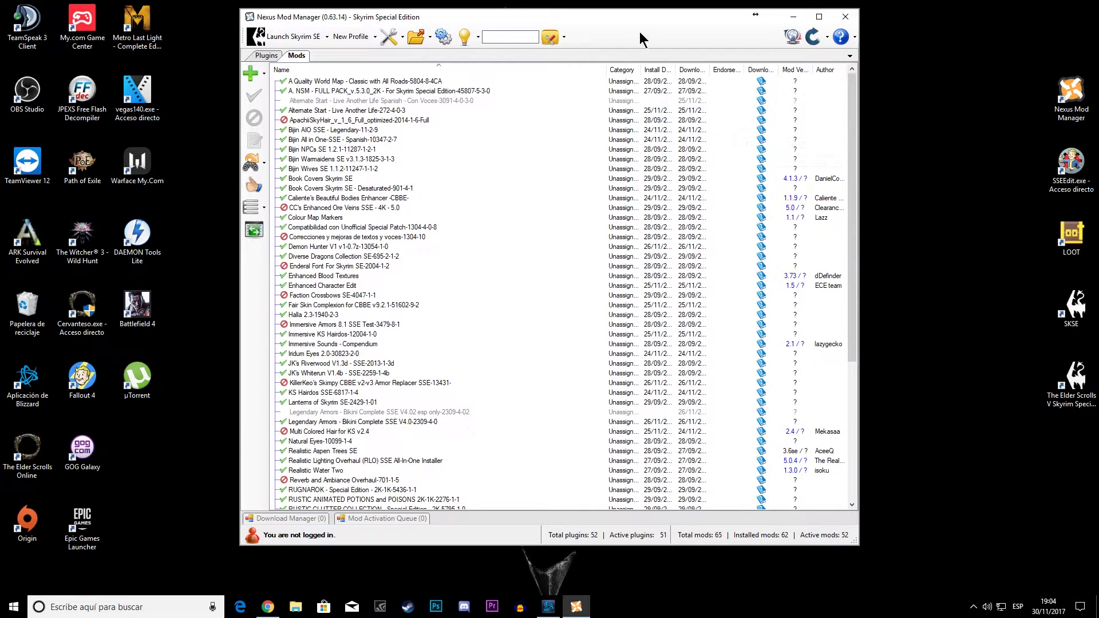
pyautogui.moveTo(579, 21); pyautogui.dragTo(449, 22)
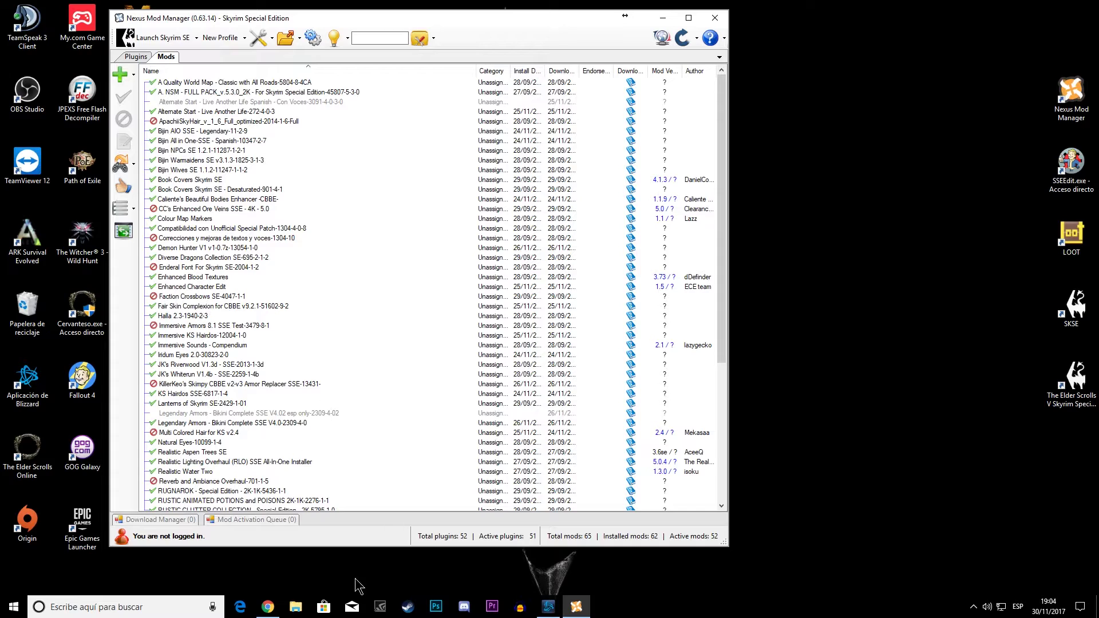
# - Switch back to Chrome and open the Mod Categories page for Skyrim Special Edition
pyautogui.click(267, 607)
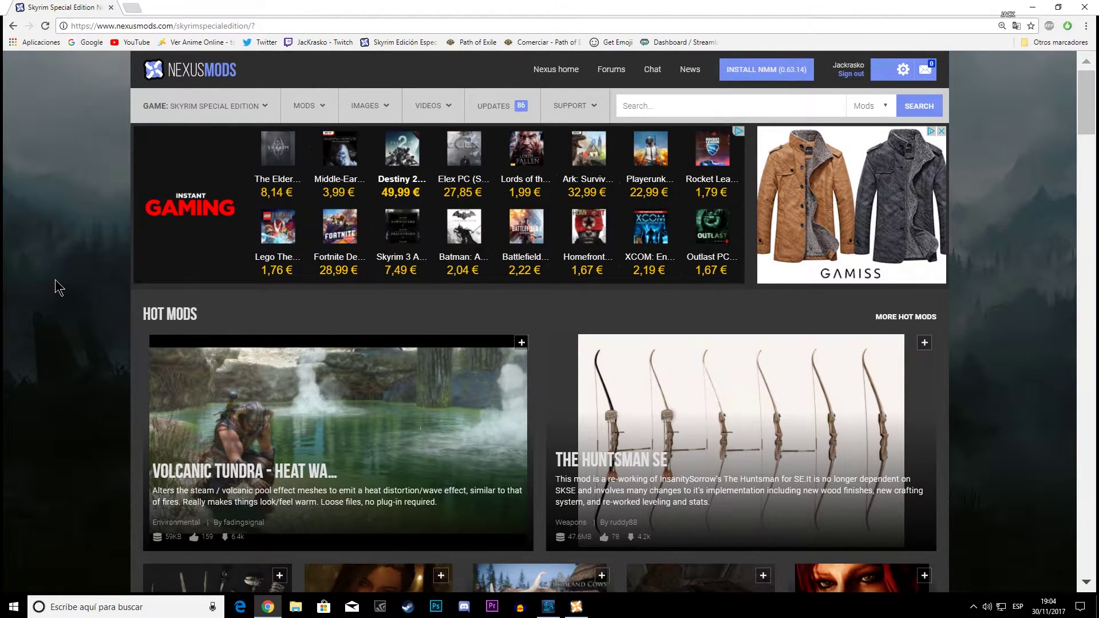
pyautogui.moveTo(325, 108)
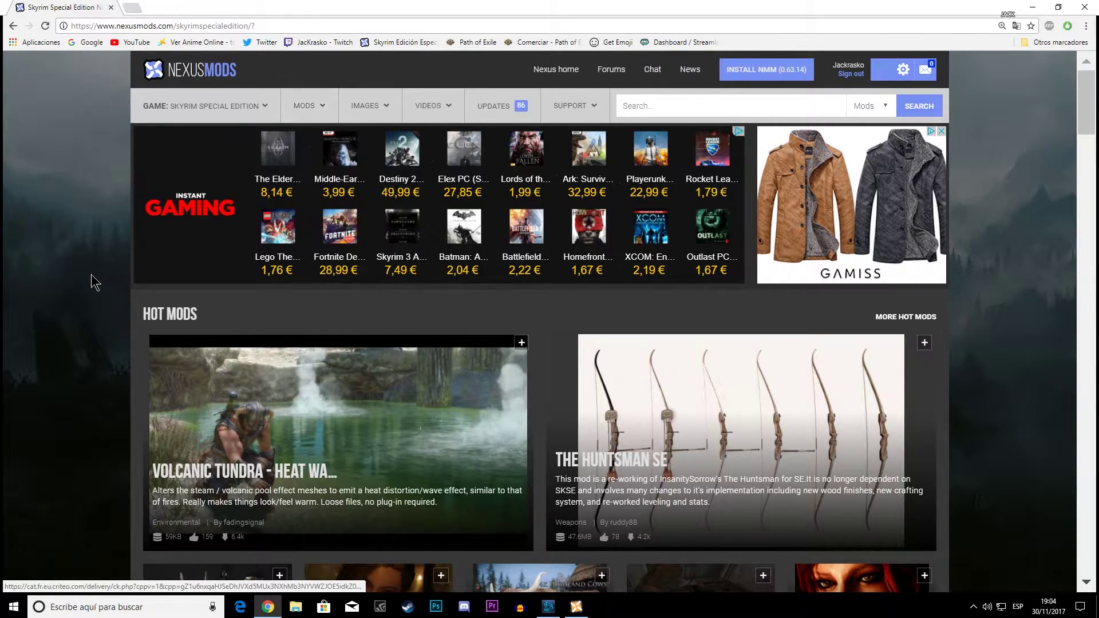
pyautogui.scroll(-3, 91, 275)
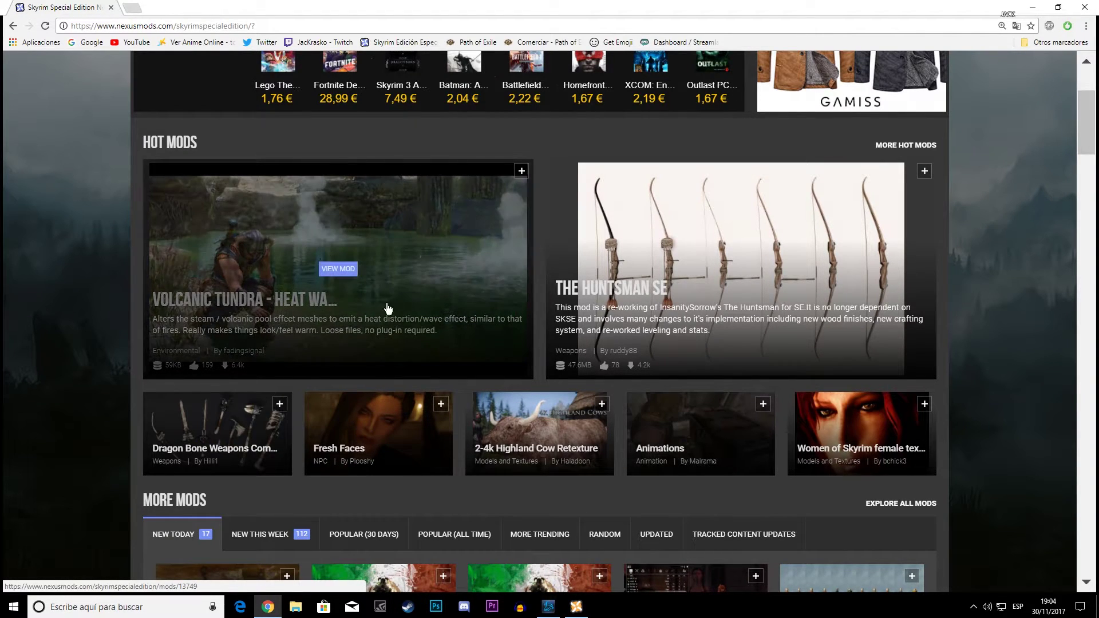
pyautogui.scroll(3, 138, 232)
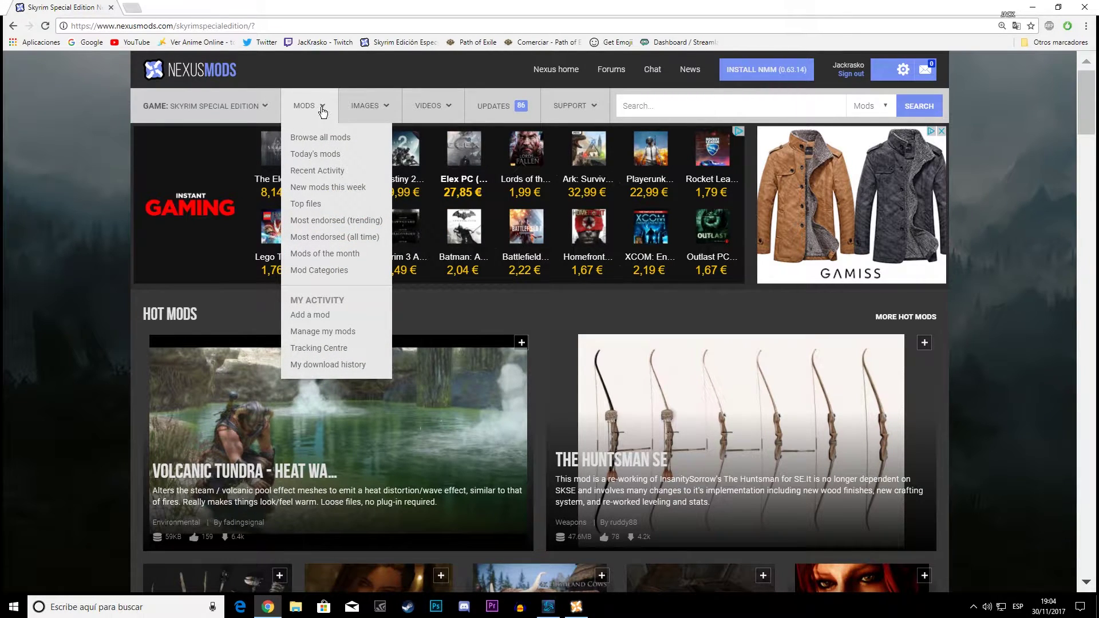
pyautogui.click(317, 270)
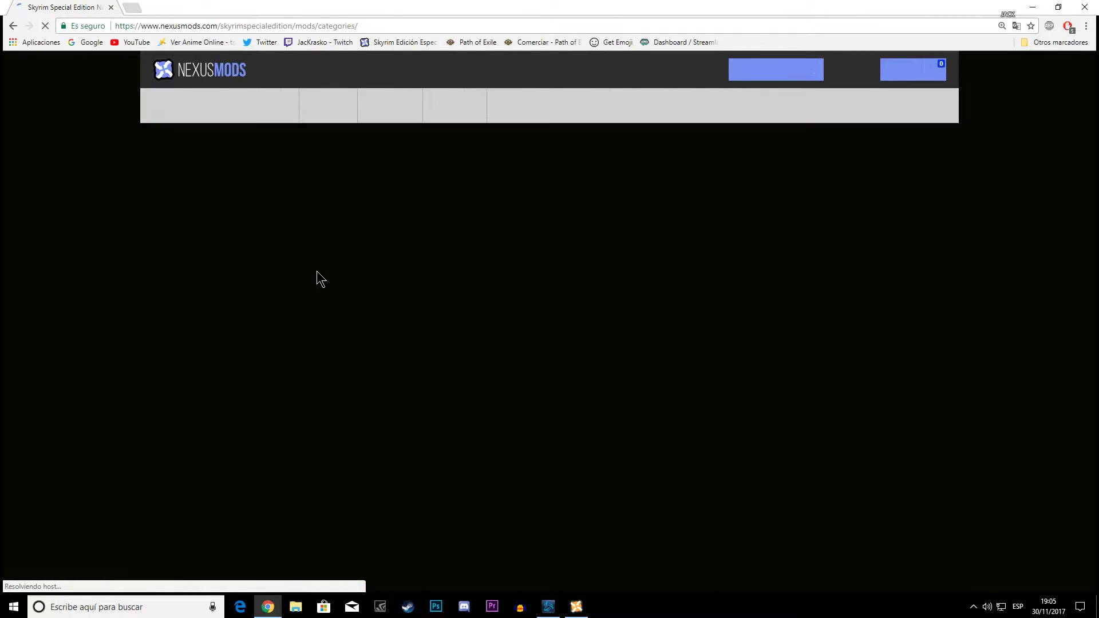
# - Examine the Skyrim Special Edition mod categories, from Alchemy down to the dungeon and environmental ones
pyautogui.scroll(-2, 403, 390)
pyautogui.scroll(-2, 535, 361)
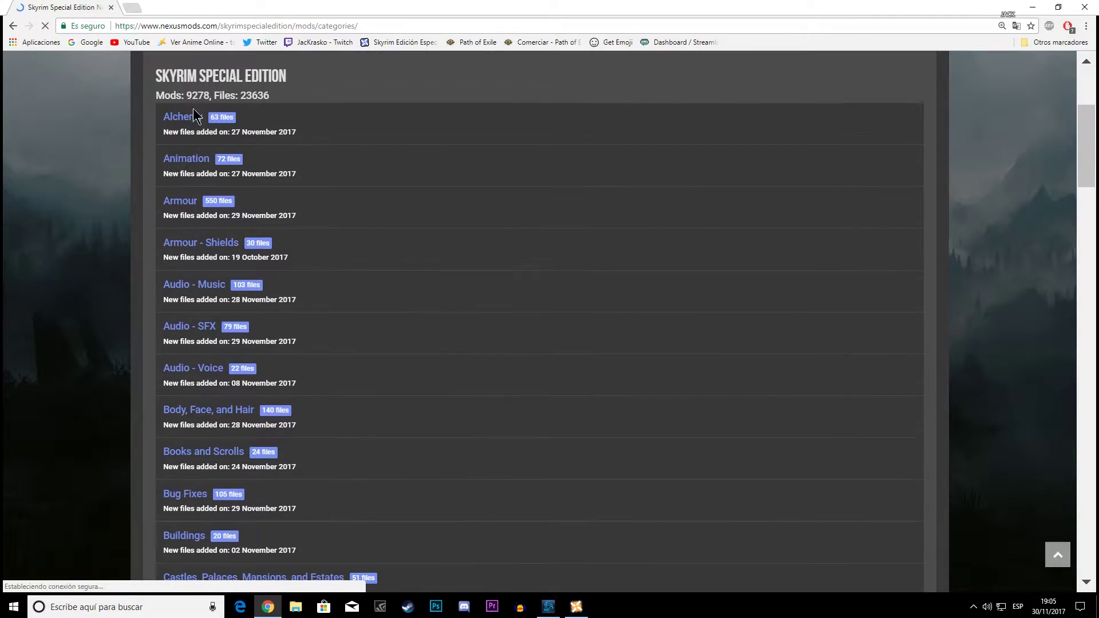
pyautogui.scroll(-2, 412, 424)
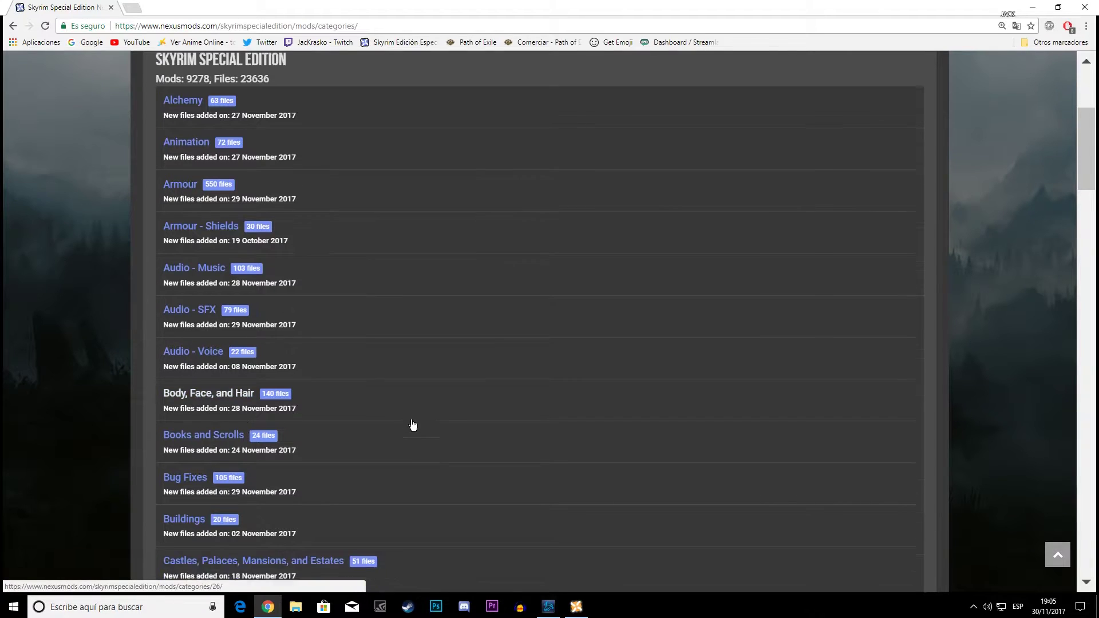
pyautogui.scroll(3, 426, 287)
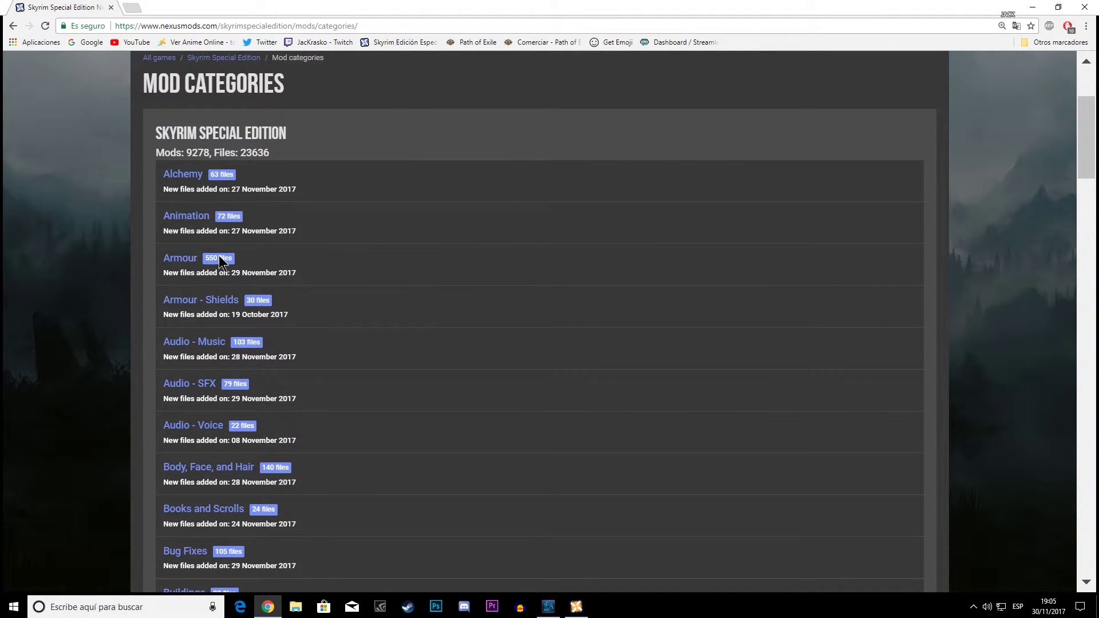
pyautogui.scroll(-1, 401, 375)
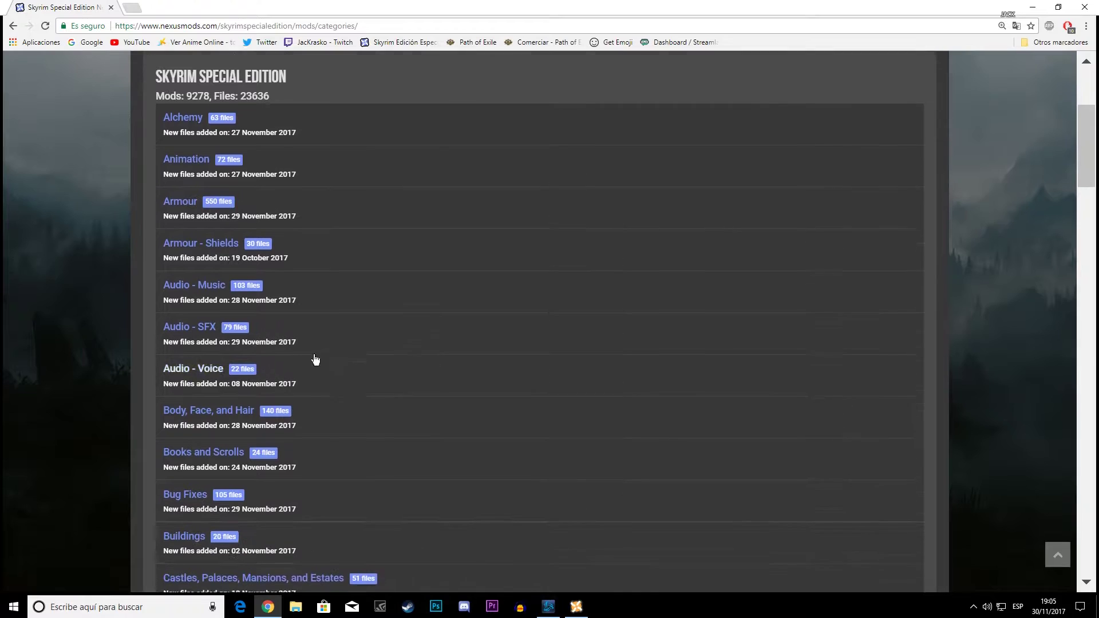
pyautogui.scroll(-2, 191, 393)
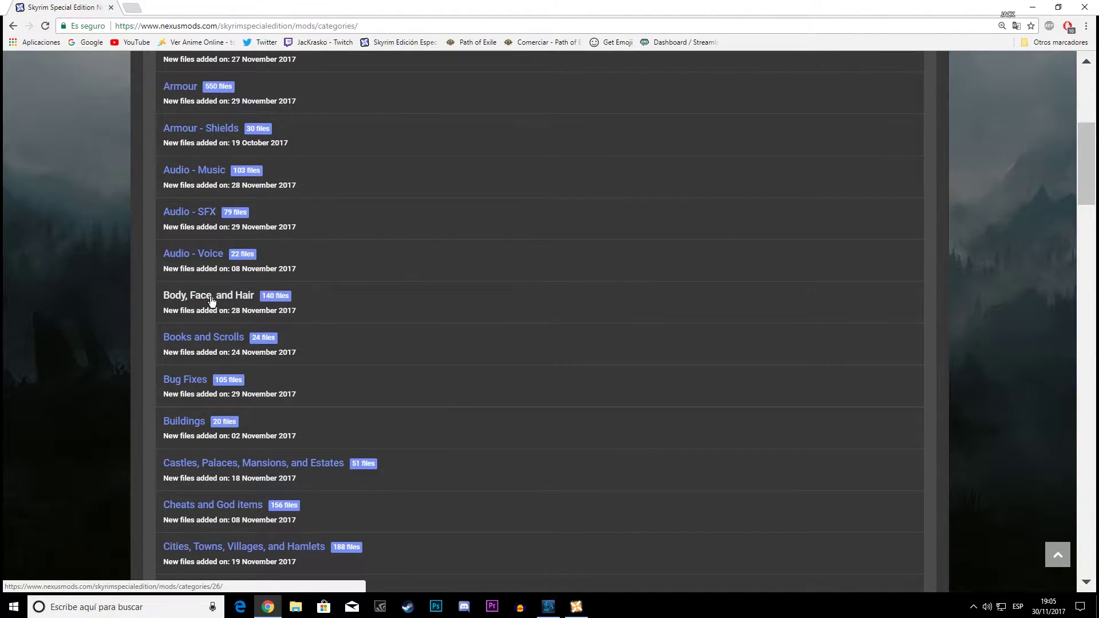
pyautogui.scroll(-2, 401, 326)
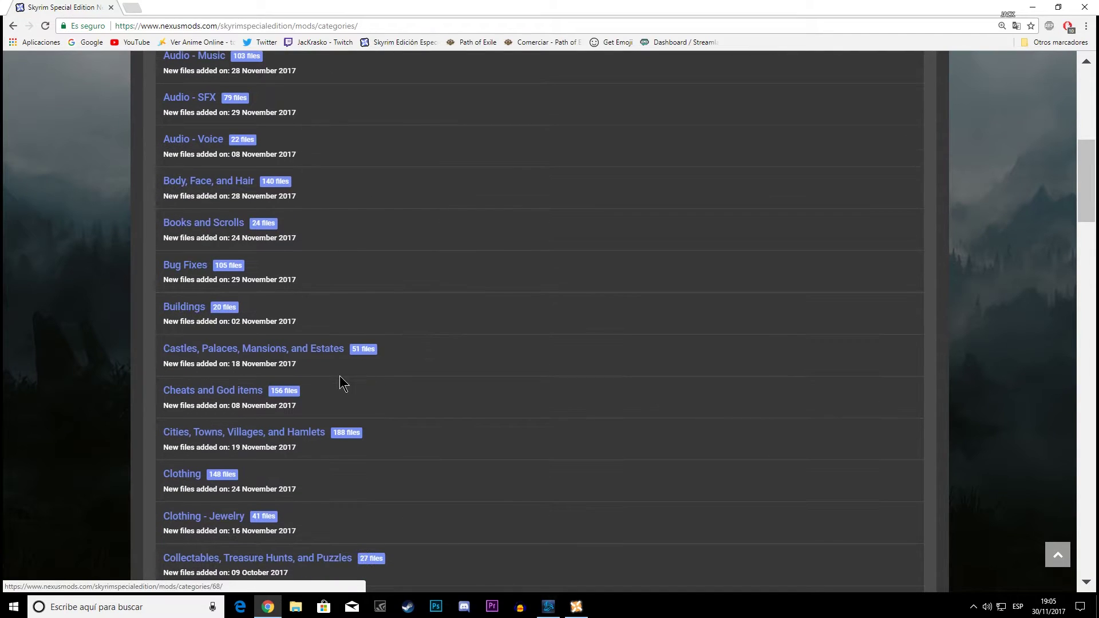
pyautogui.scroll(-2, 472, 387)
pyautogui.scroll(-2, 479, 383)
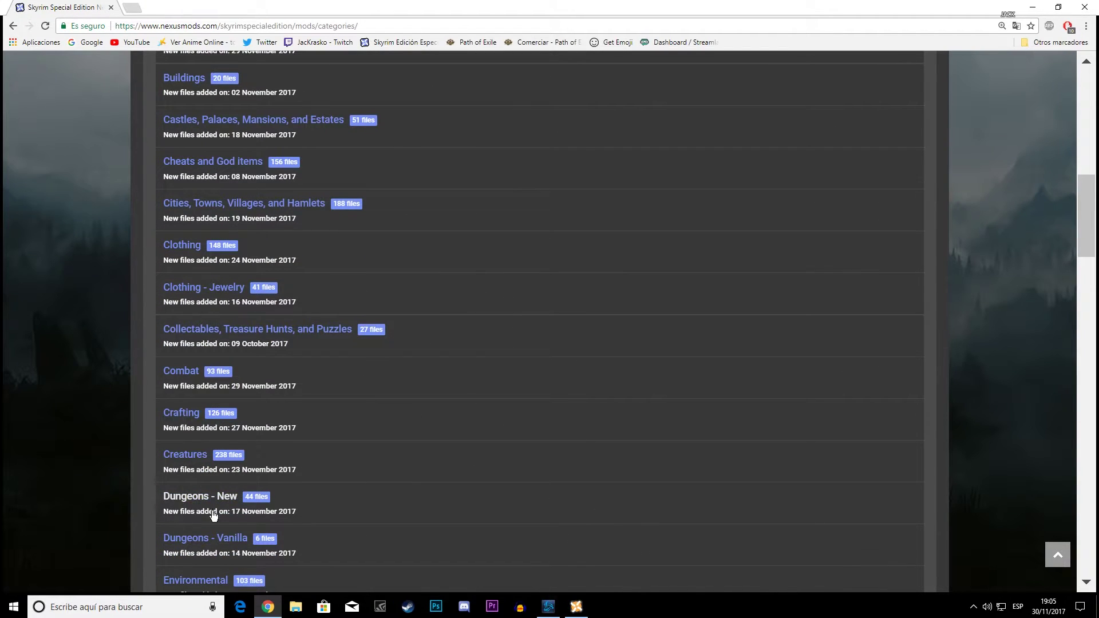
pyautogui.scroll(2, 468, 460)
pyautogui.scroll(15, 468, 460)
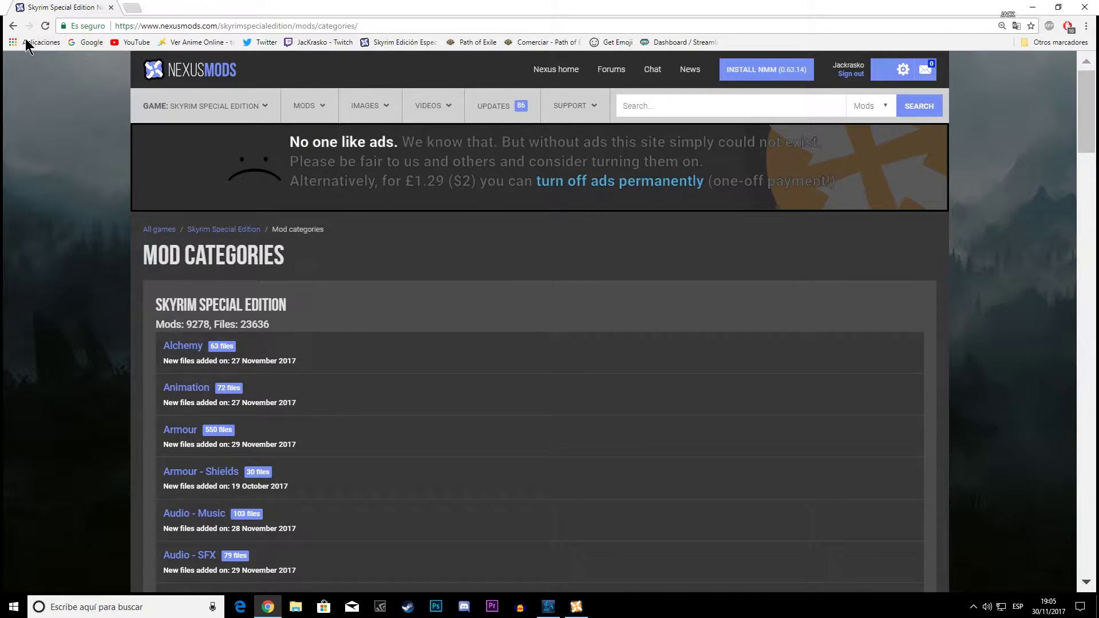
# - Return to the Skyrim Special Edition home page and open the Fresh Faces mod from Hot Mods
pyautogui.click(12, 26)
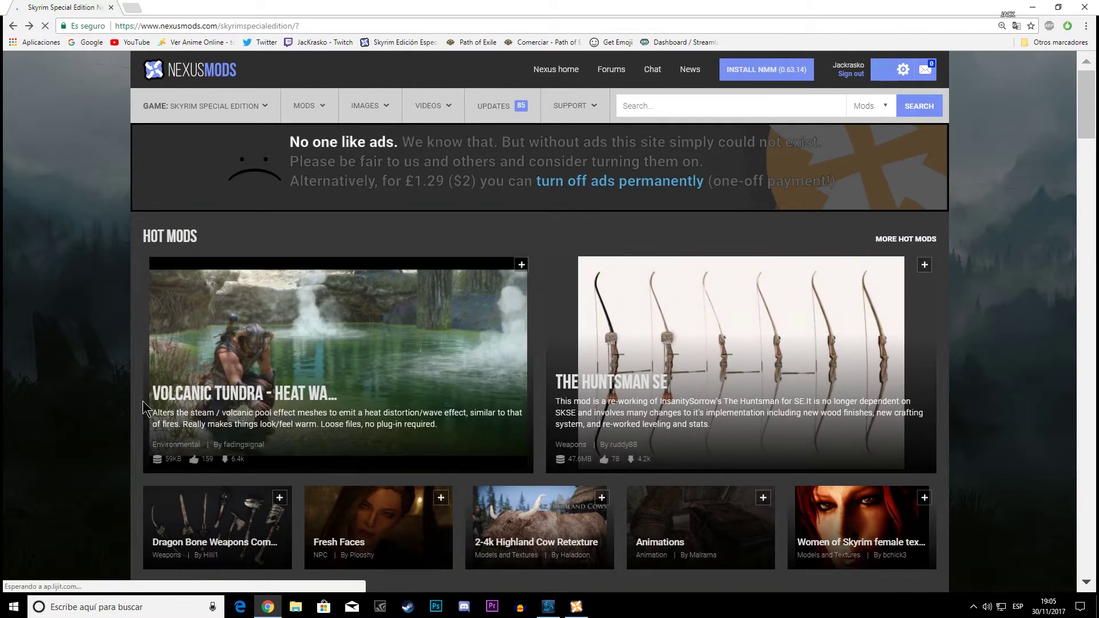
pyautogui.scroll(-2, 386, 438)
pyautogui.moveTo(383, 429)
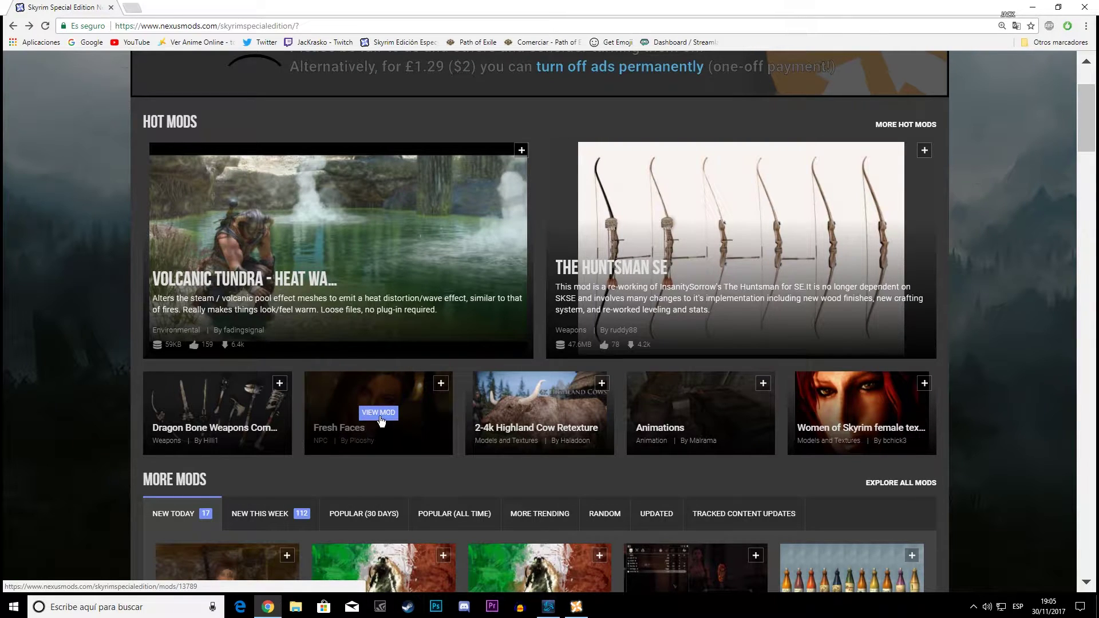
pyautogui.click(382, 418)
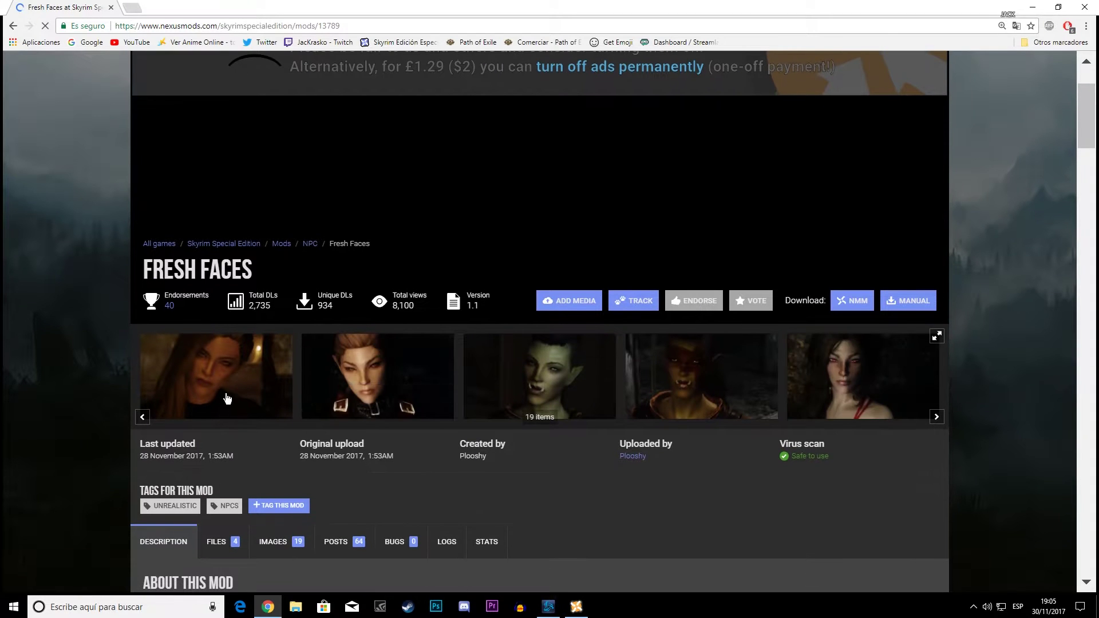
# - View the first eight screenshots in the Fresh Faces image gallery, and close the gallery
pyautogui.click(221, 381)
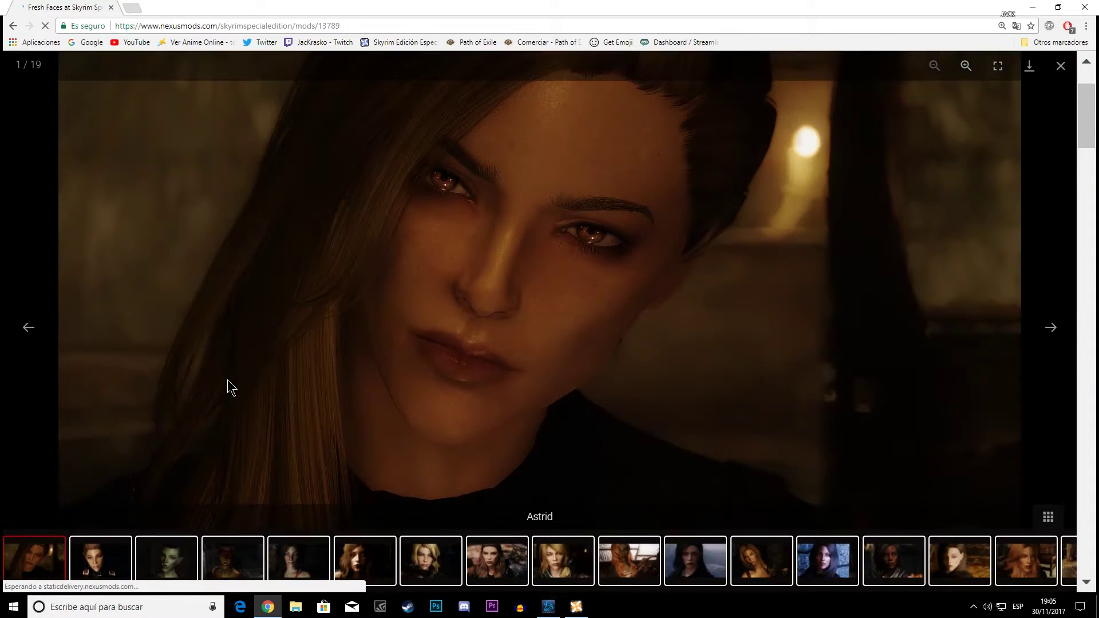
pyautogui.click(1051, 328)
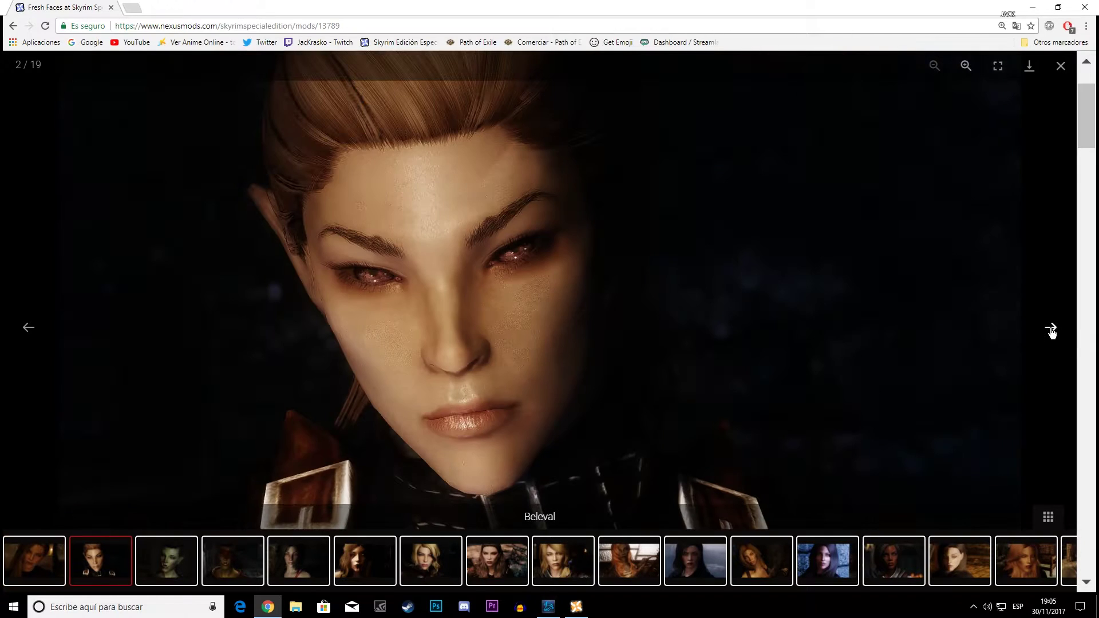
pyautogui.click(1052, 332)
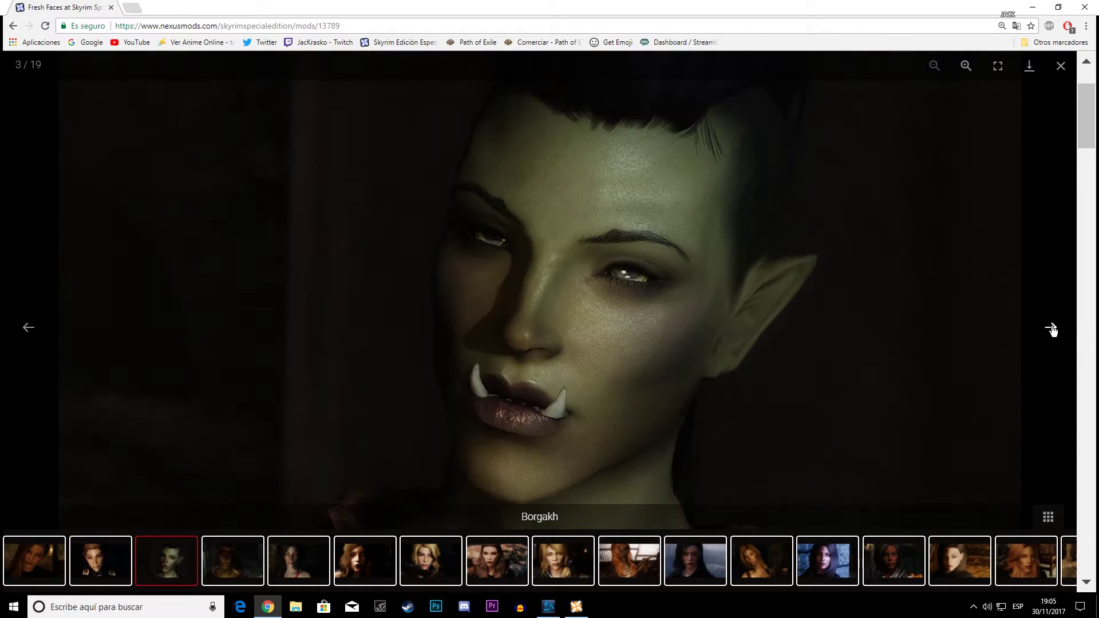
pyautogui.click(1052, 329)
pyautogui.click(1052, 329)
pyautogui.click(1051, 329)
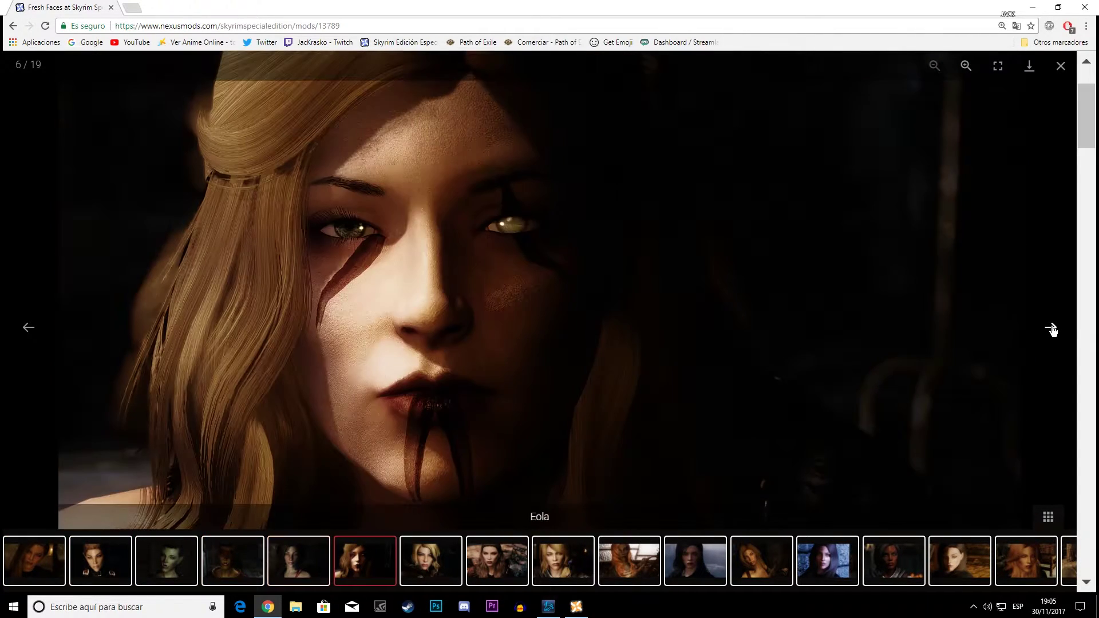
pyautogui.click(1051, 329)
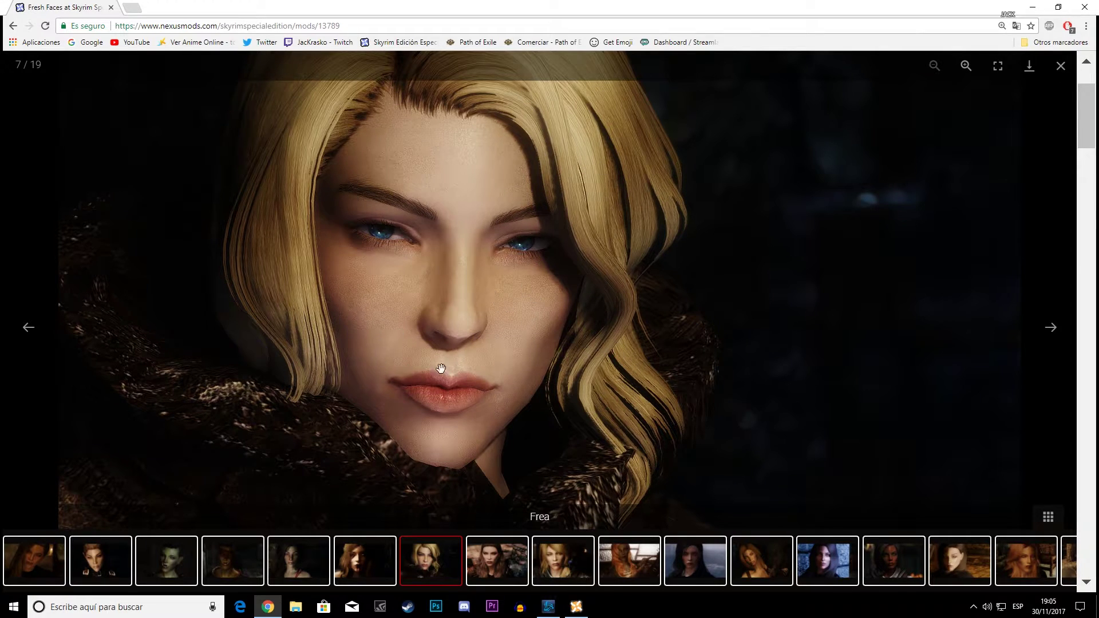
pyautogui.click(1059, 335)
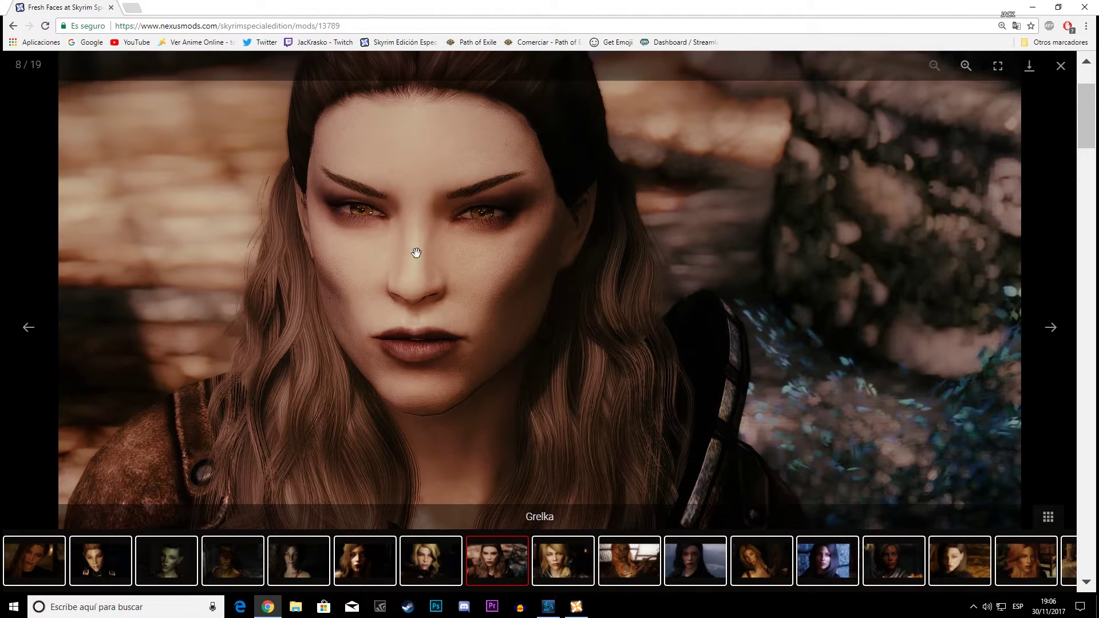
pyautogui.click(1061, 66)
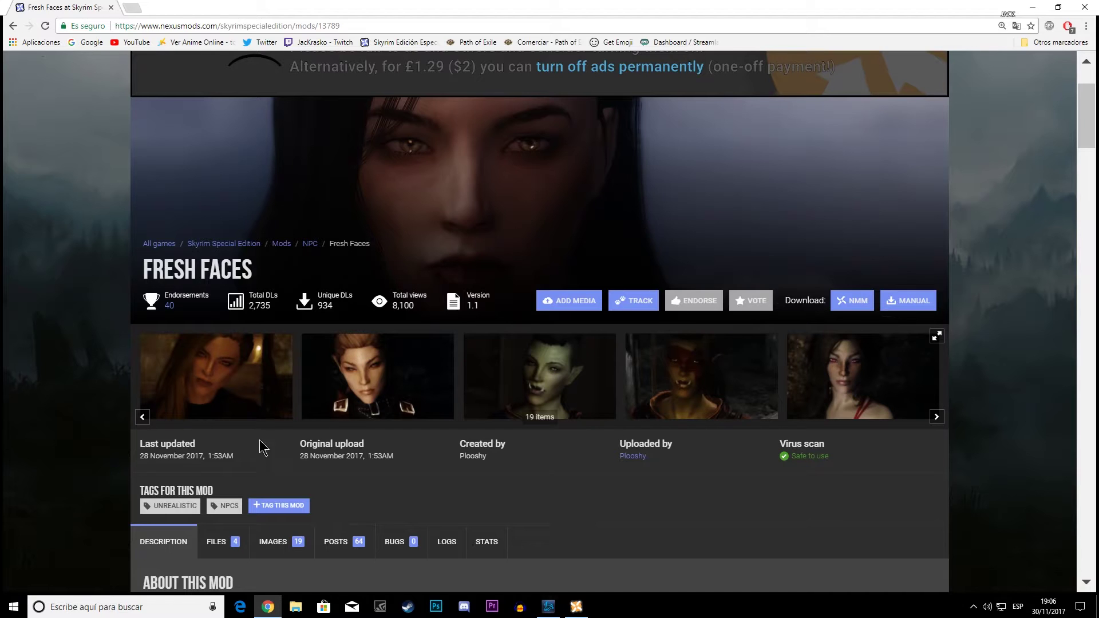
# - Read through the Fresh Faces description down to its Info and Requirements sections
pyautogui.scroll(-3, 332, 410)
pyautogui.scroll(-2, 369, 449)
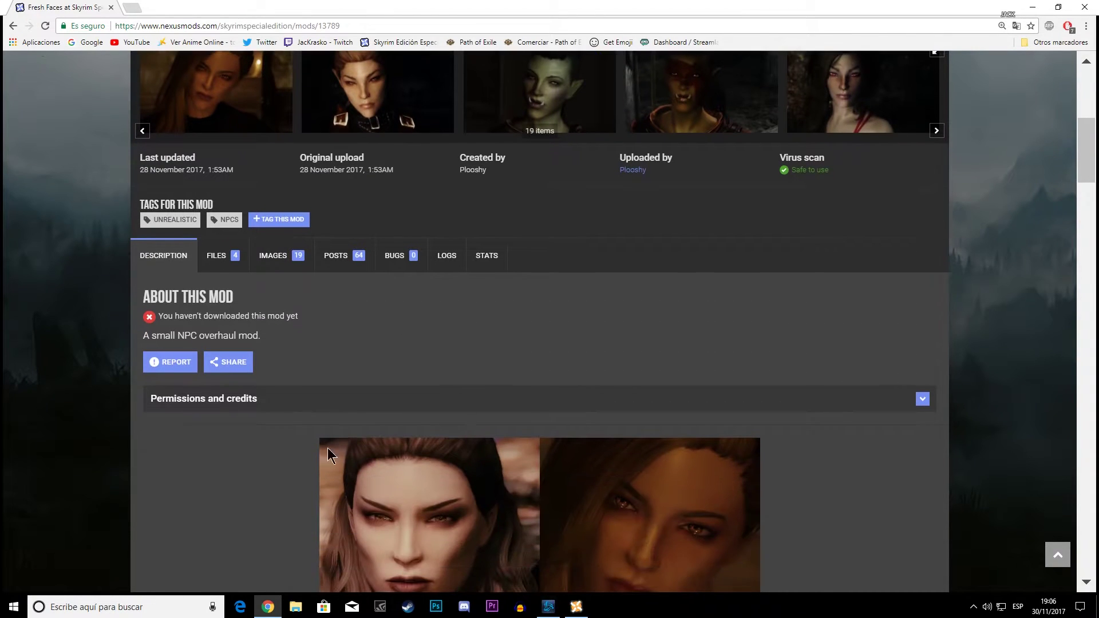
pyautogui.scroll(-3, 172, 435)
pyautogui.scroll(-9, 175, 436)
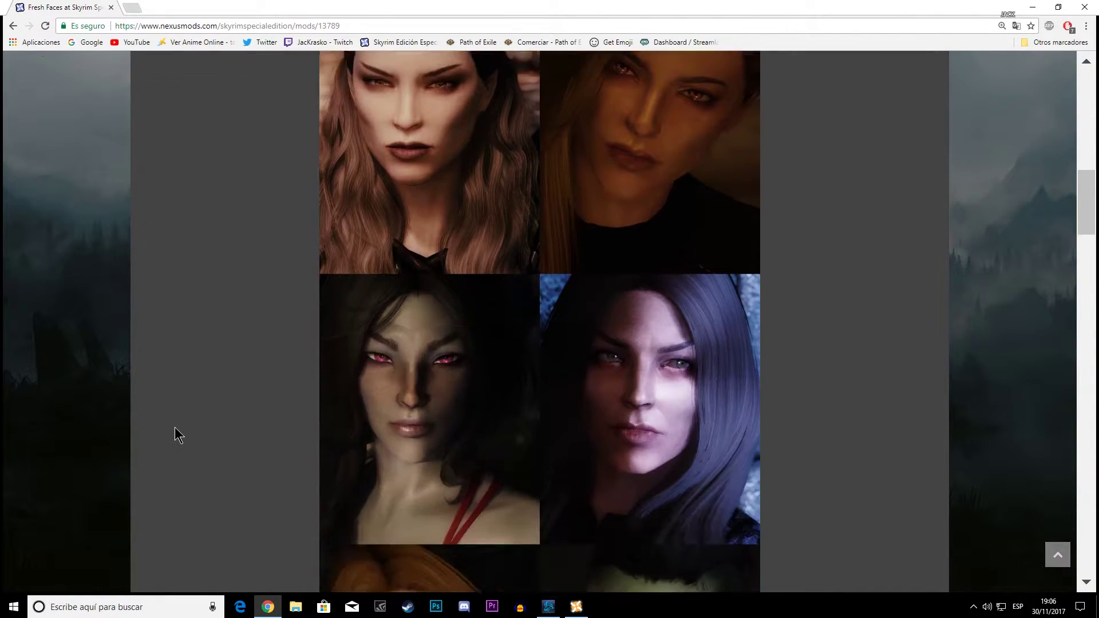
pyautogui.scroll(-8, 148, 428)
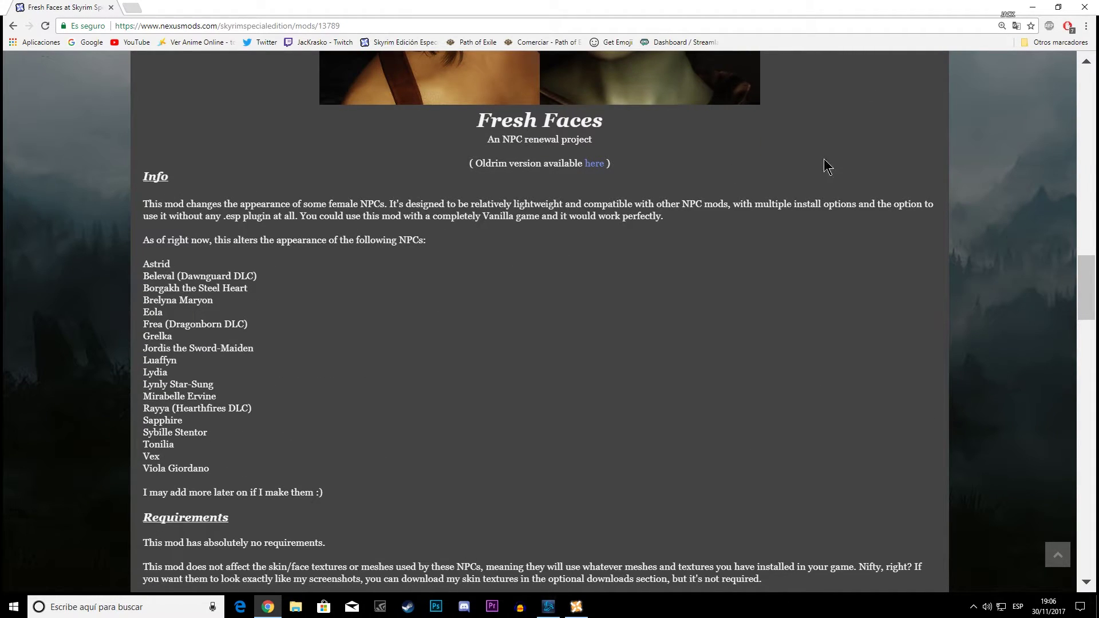
# - Translate the Fresh Faces mod page into Spanish with the browser's built-in translation
pyautogui.click(1008, 14)
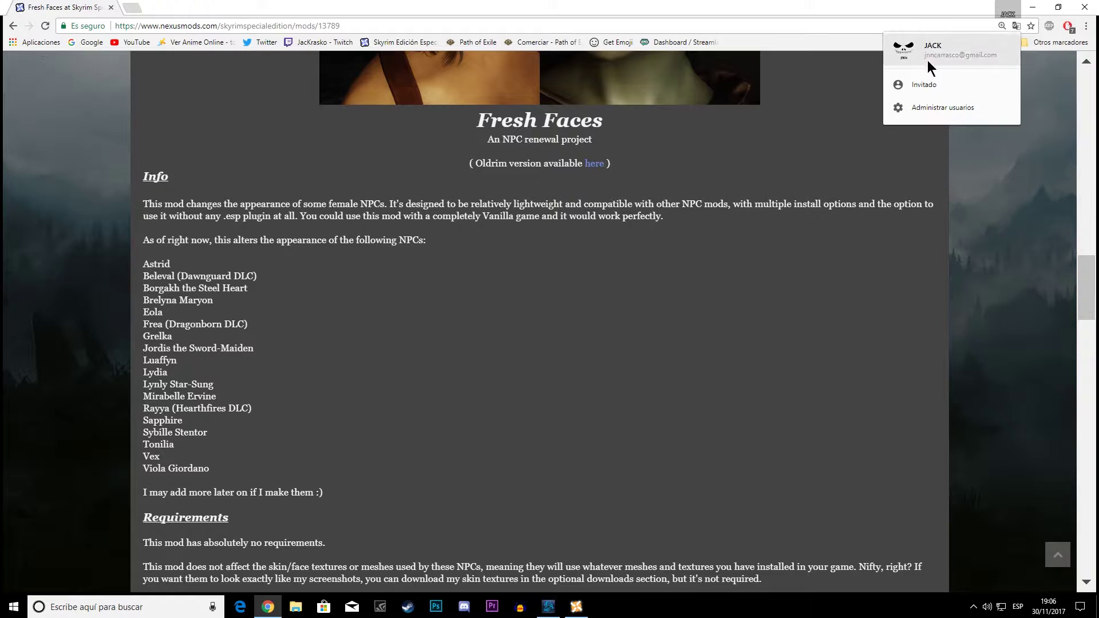
pyautogui.click(837, 294)
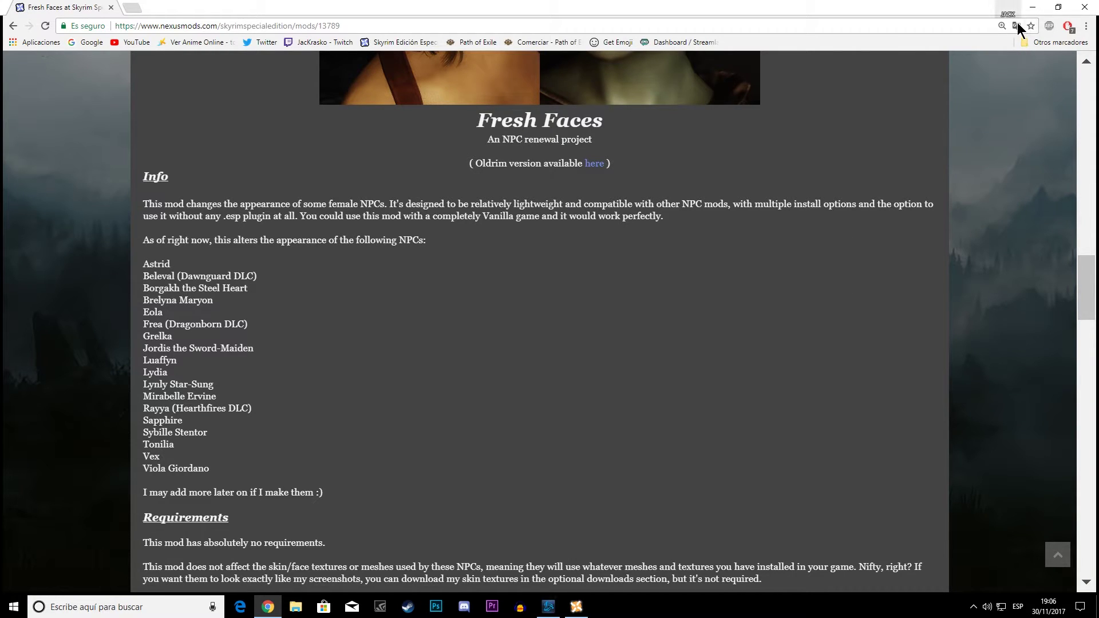
pyautogui.click(1008, 14)
pyautogui.click(1008, 39)
pyautogui.click(1017, 29)
pyautogui.click(946, 71)
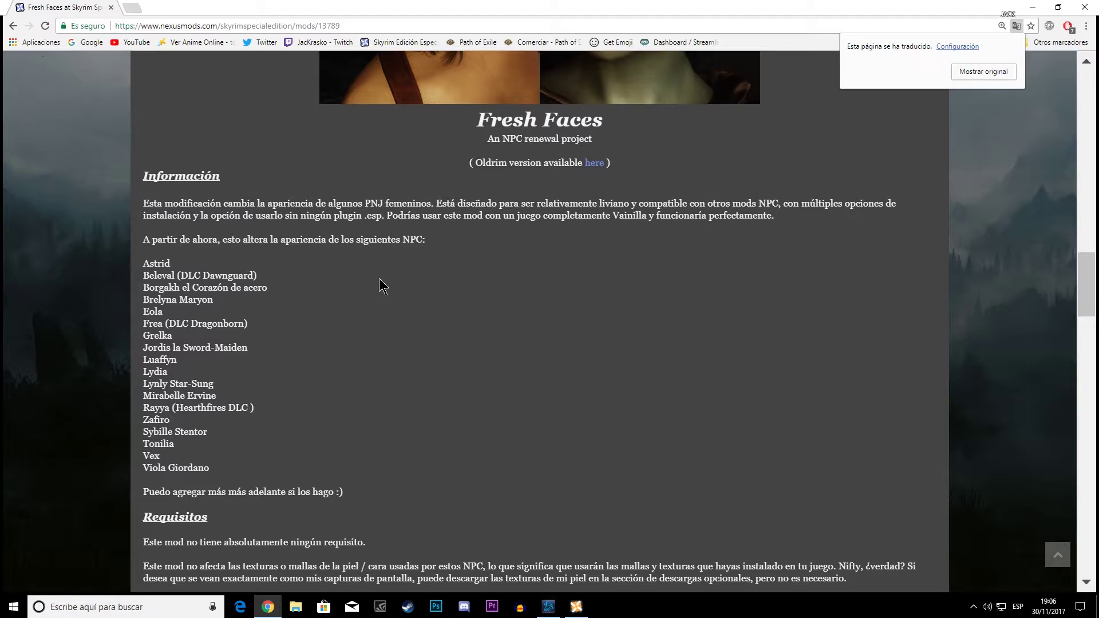
# - Read the translated requirements, installation and FAQ sections of the Fresh Faces description, and return to the page header
pyautogui.scroll(-3, 231, 171)
pyautogui.scroll(-2, 189, 269)
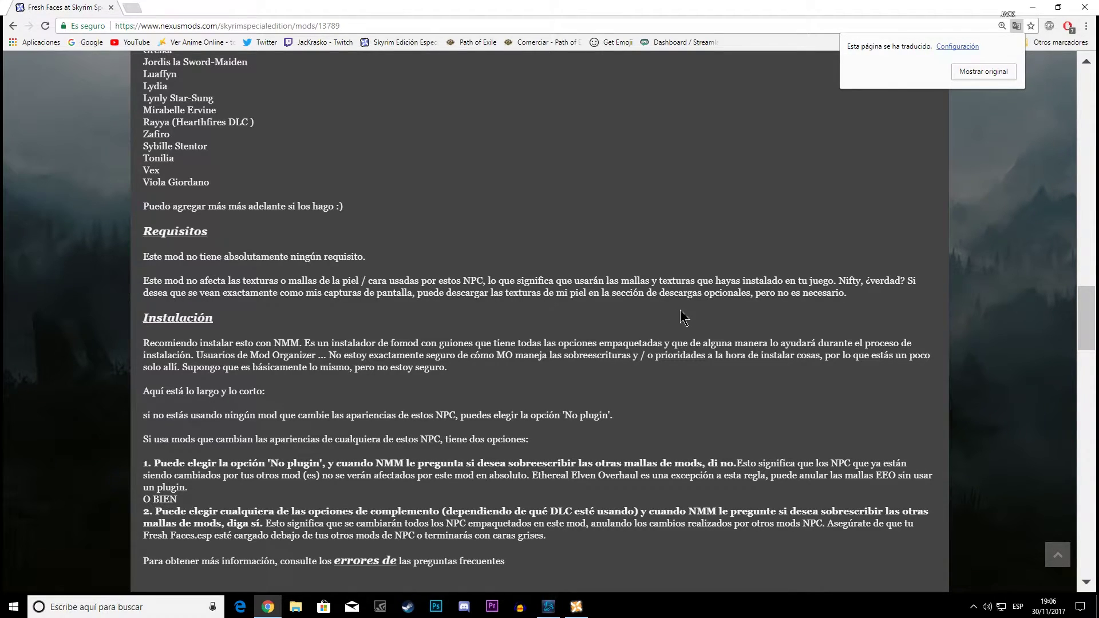
pyautogui.scroll(-1, 240, 334)
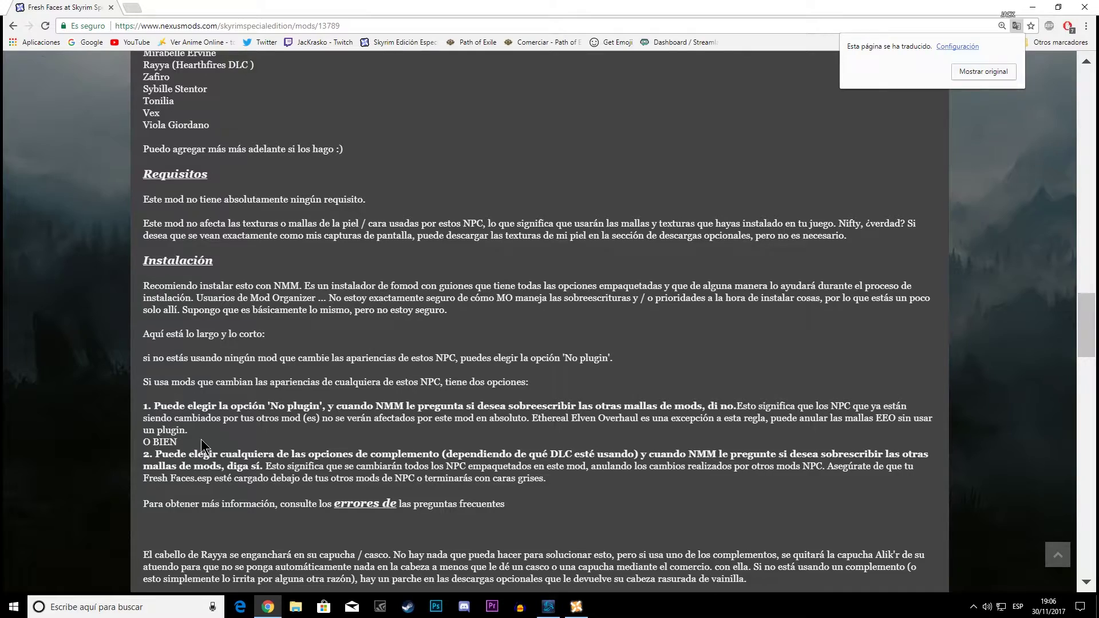
pyautogui.scroll(-2, 202, 447)
pyautogui.scroll(-1, 179, 461)
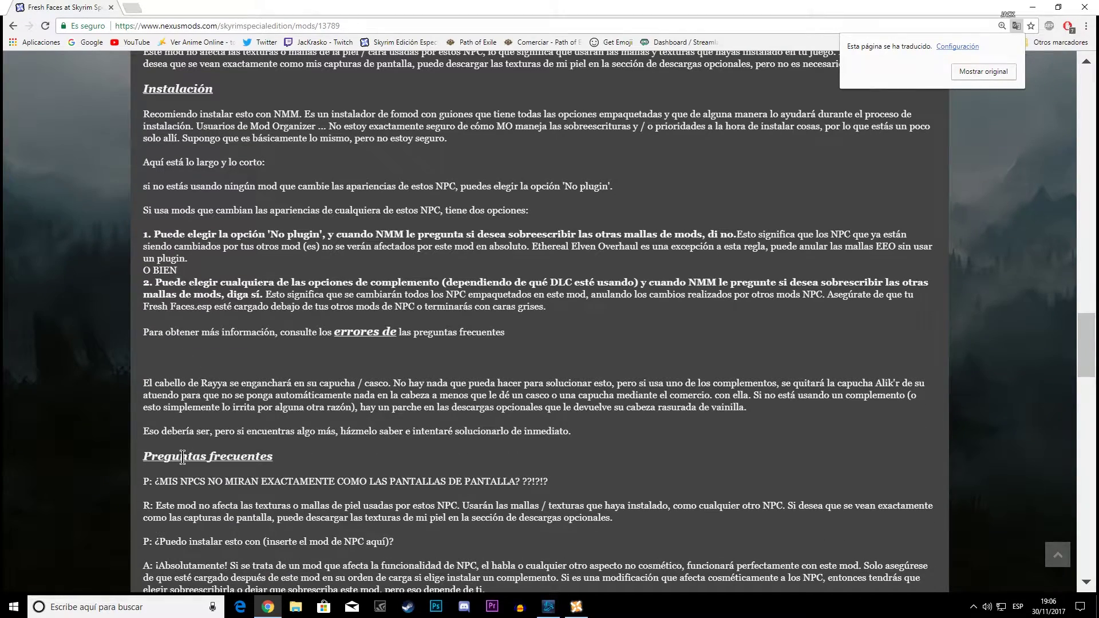
pyautogui.scroll(20, 194, 457)
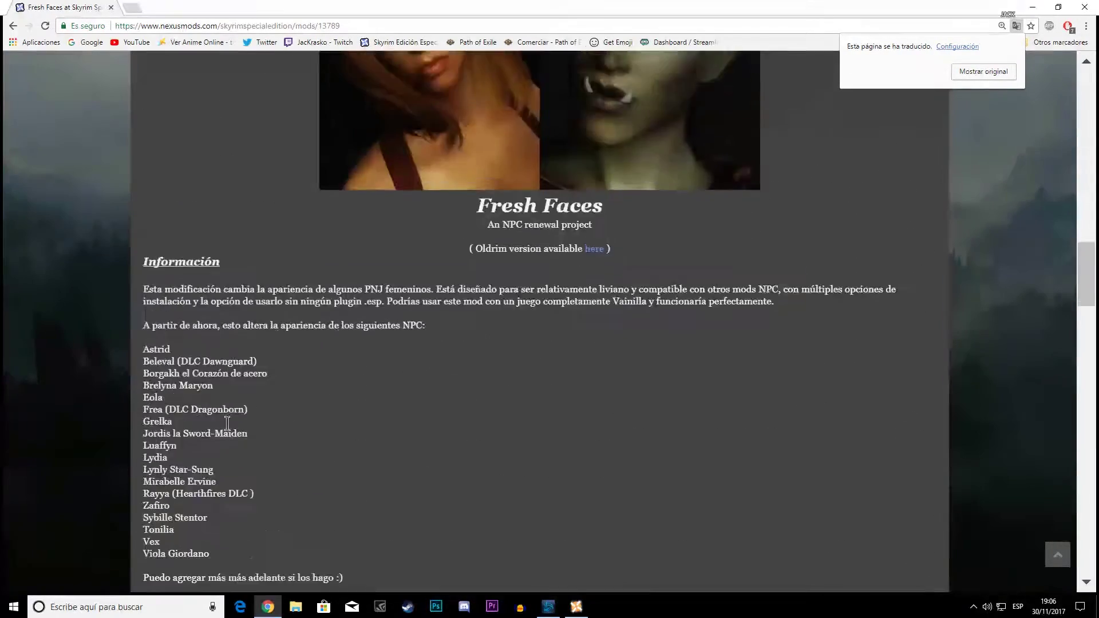
pyautogui.scroll(5, 247, 413)
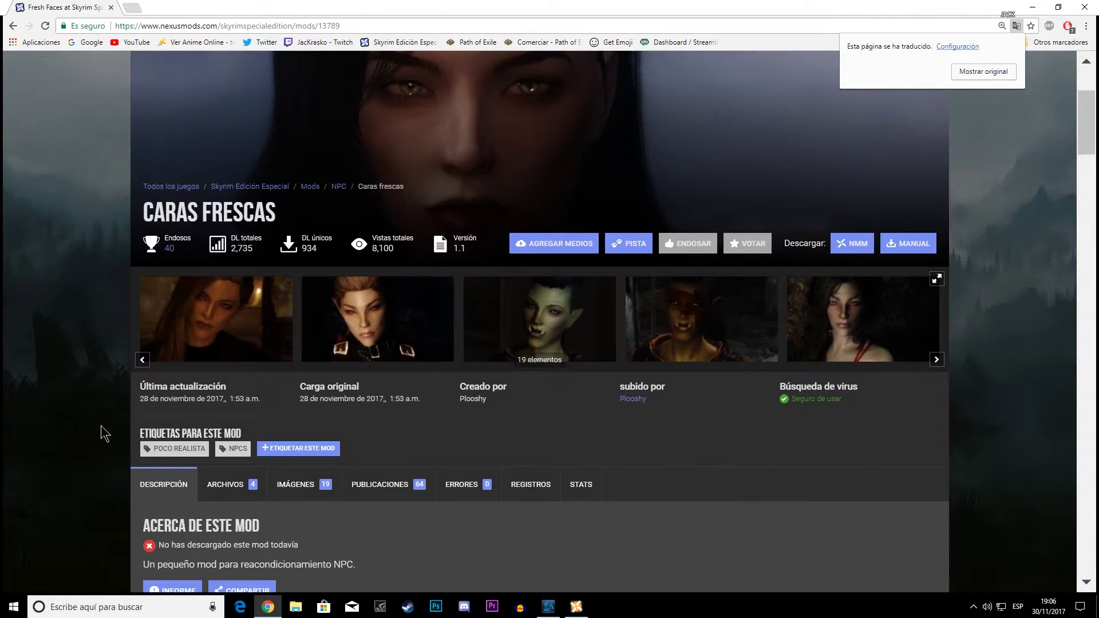
# - Open the mod's file list and examine the main file and the optional files down to the skin textures
pyautogui.scroll(-1, 107, 435)
pyautogui.click(241, 372)
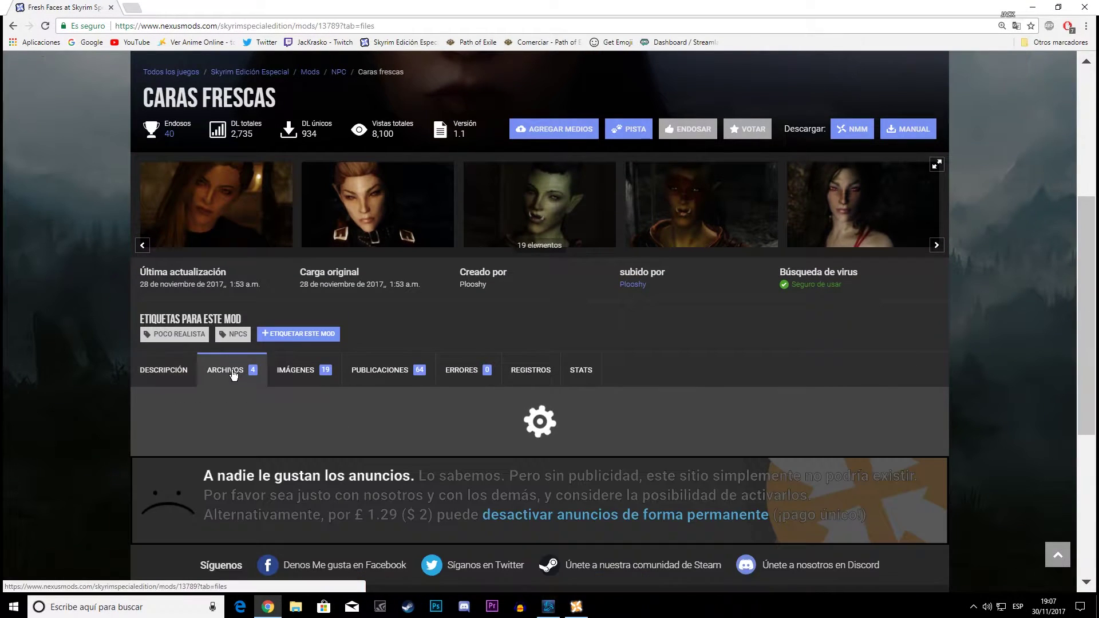
pyautogui.scroll(-3, 107, 383)
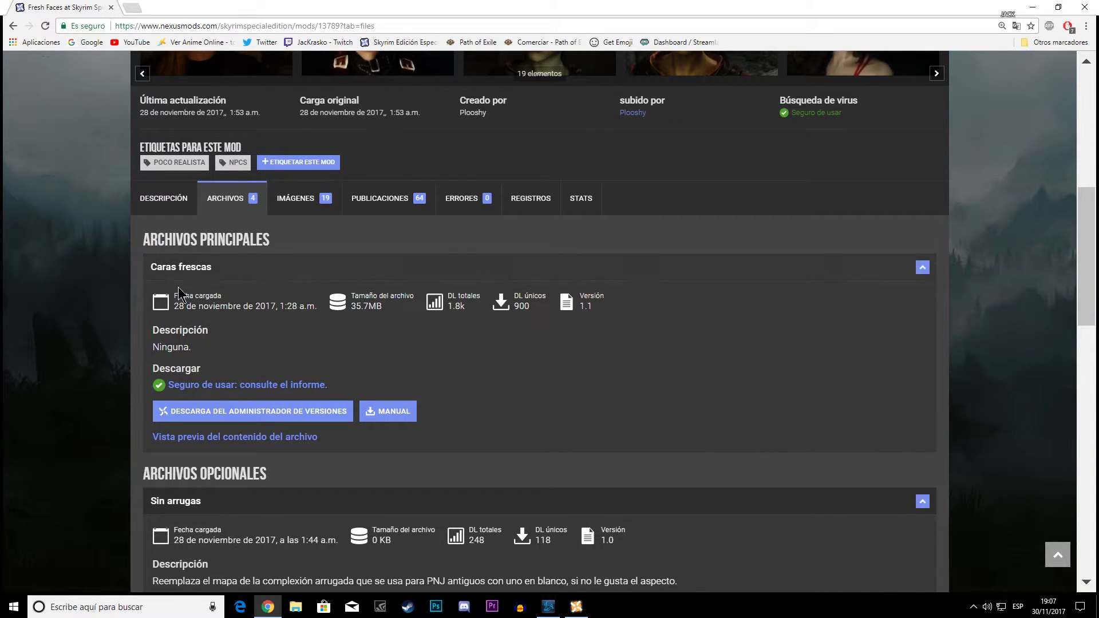
pyautogui.scroll(-2, 123, 421)
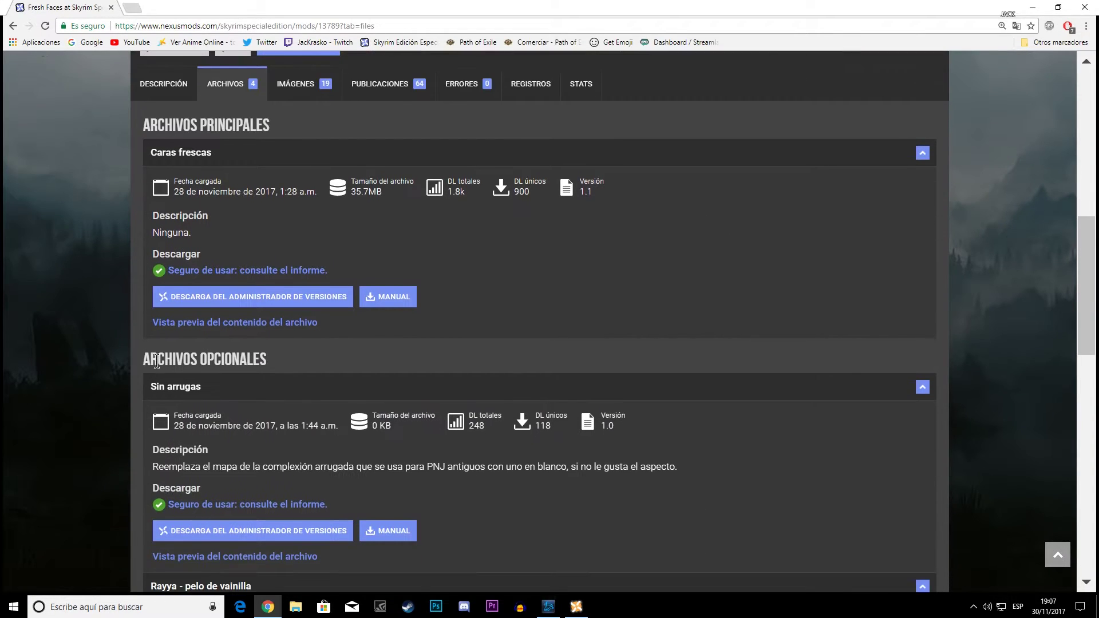
pyautogui.scroll(-3, 357, 392)
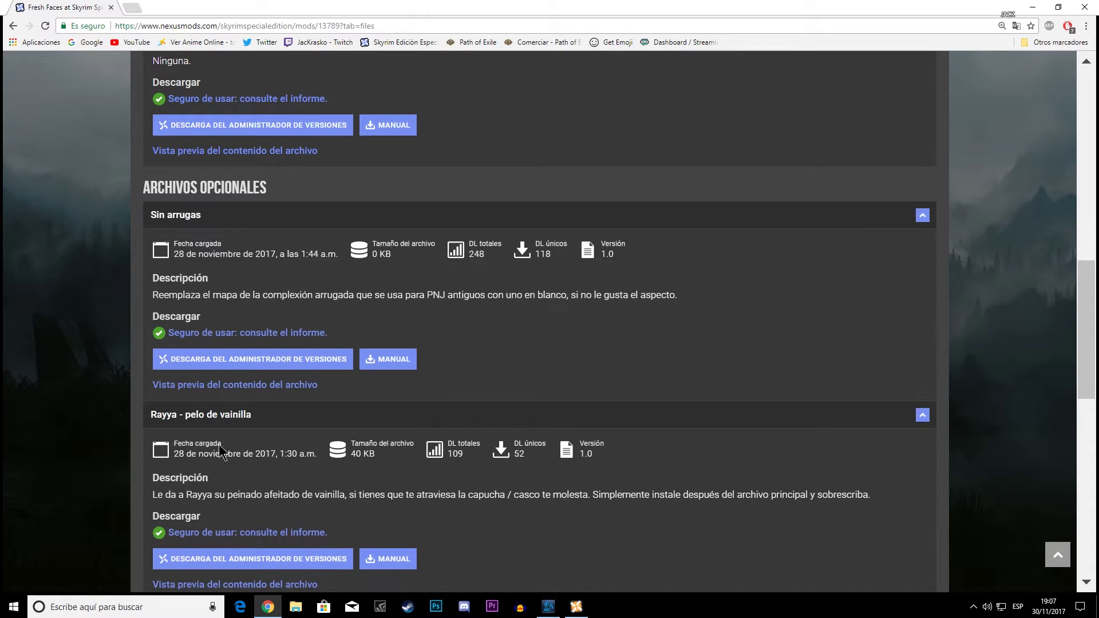
pyautogui.scroll(-4, 622, 409)
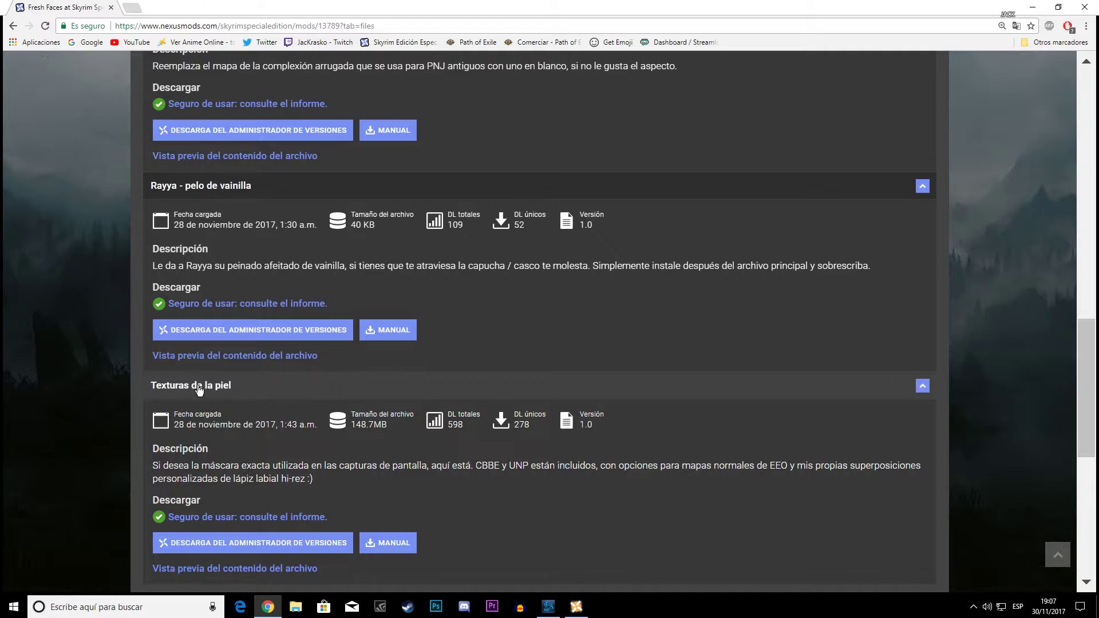
pyautogui.scroll(-2, 302, 374)
# - Download the main Fresh Faces file manually and close the download notice
pyautogui.scroll(5, 179, 478)
pyautogui.scroll(5, 152, 347)
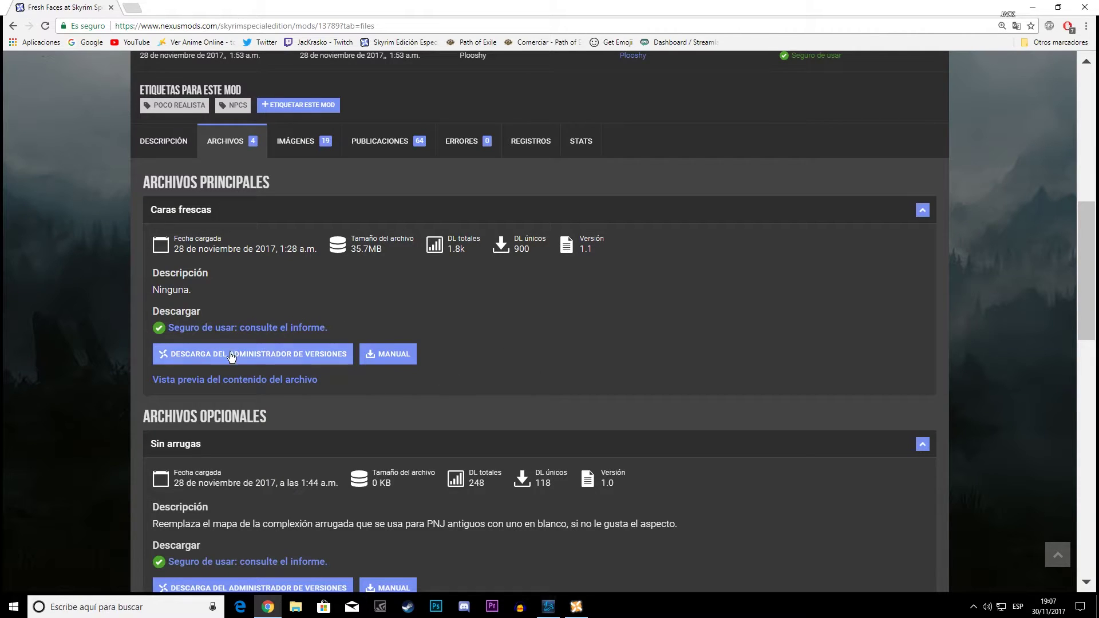
pyautogui.click(397, 355)
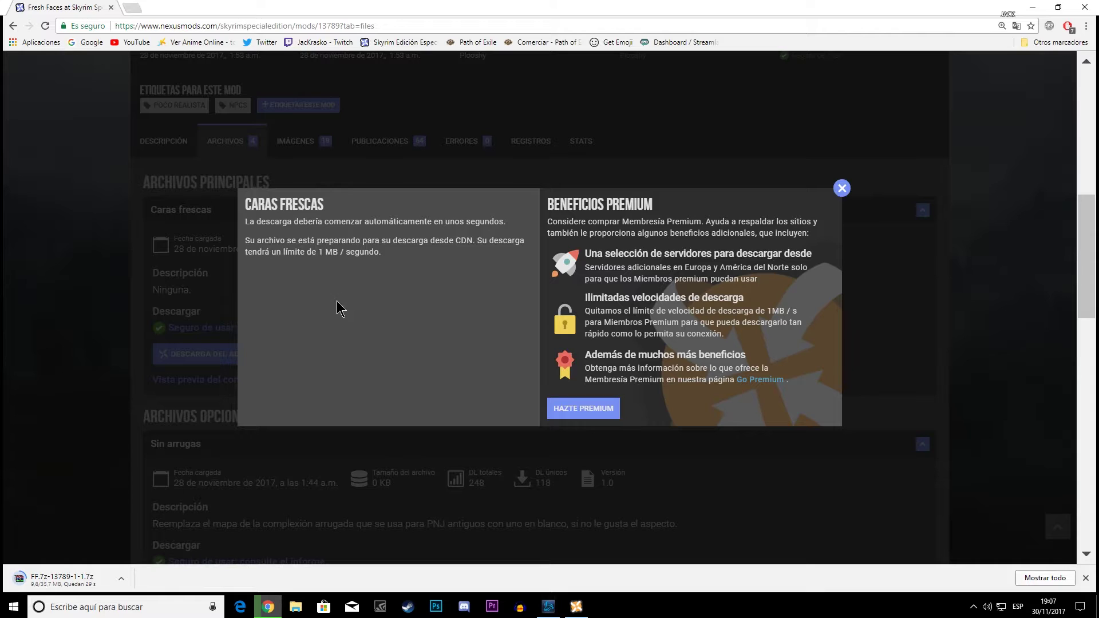
pyautogui.click(213, 246)
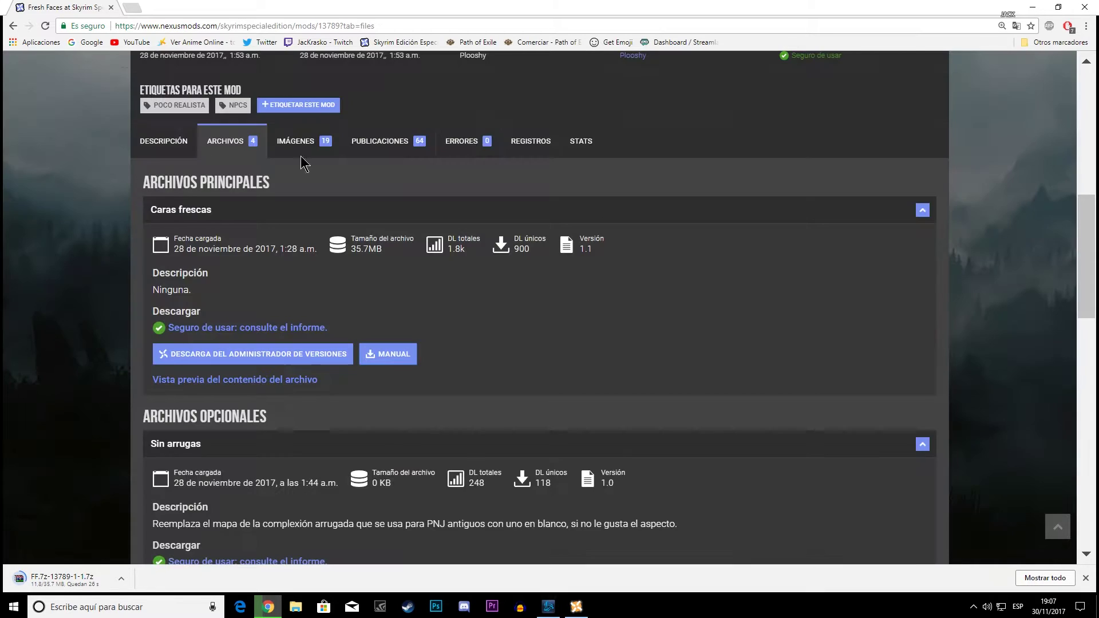
# - Reopen the mod's description and review its requirements and installation notes while the file downloads
pyautogui.click(176, 144)
pyautogui.scroll(-6, 137, 380)
pyautogui.scroll(-15, 184, 399)
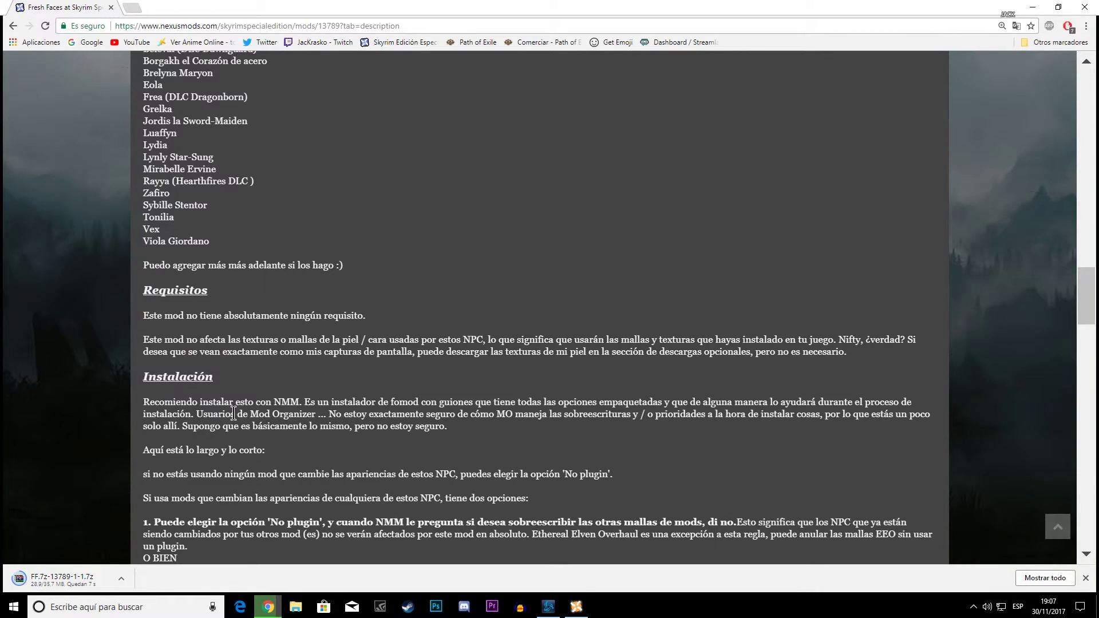
pyautogui.scroll(8, 229, 426)
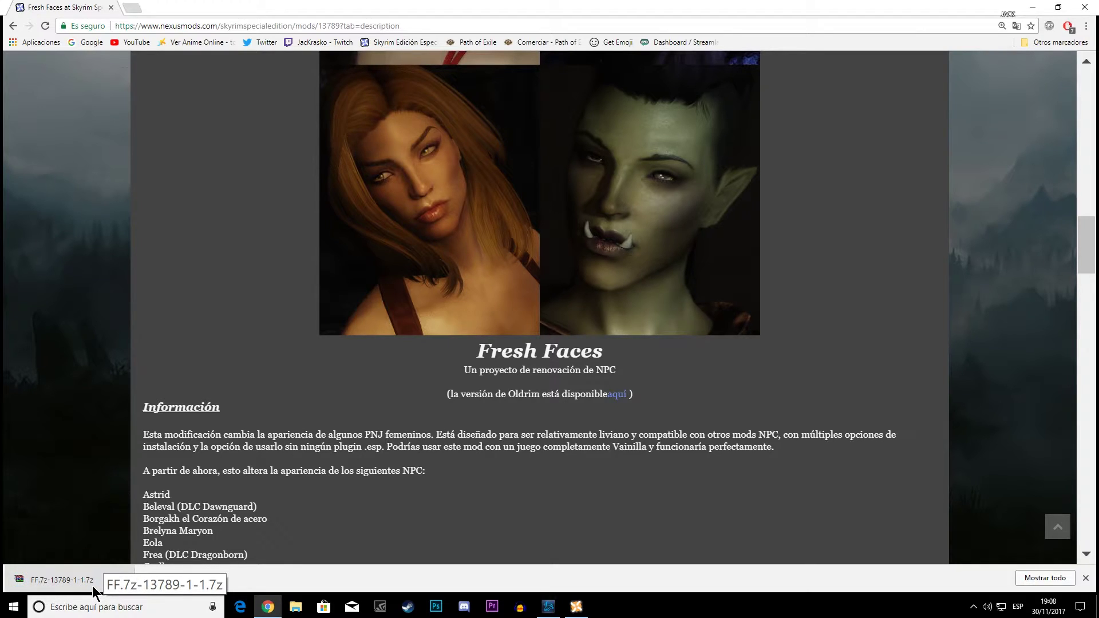
pyautogui.scroll(4, 77, 467)
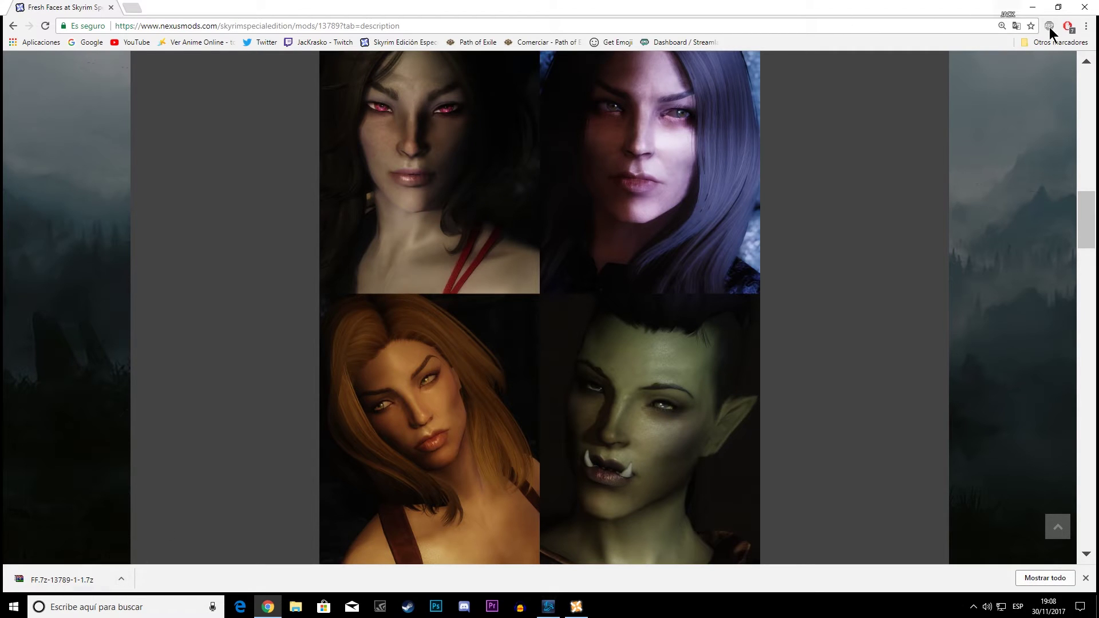
# - Show the downloaded FF.7z-13789-1-1.7z in its folder, minimize the browser and switch to Nexus Mod Manager
pyautogui.click(121, 577)
pyautogui.click(154, 541)
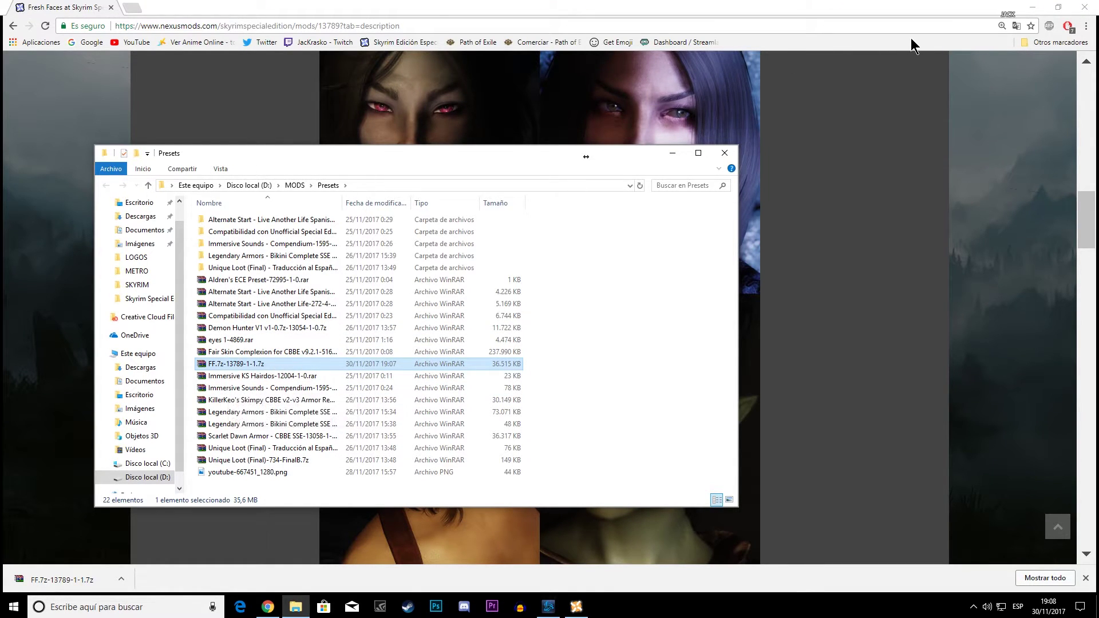
pyautogui.click(1032, 6)
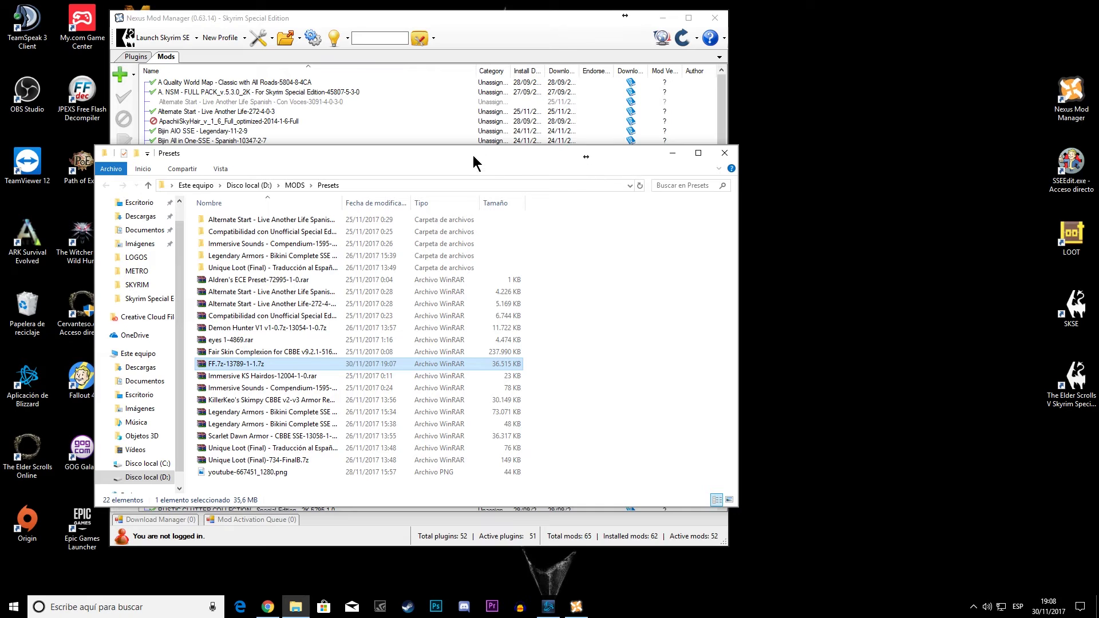
pyautogui.moveTo(473, 156); pyautogui.dragTo(730, 166)
pyautogui.click(880, 166)
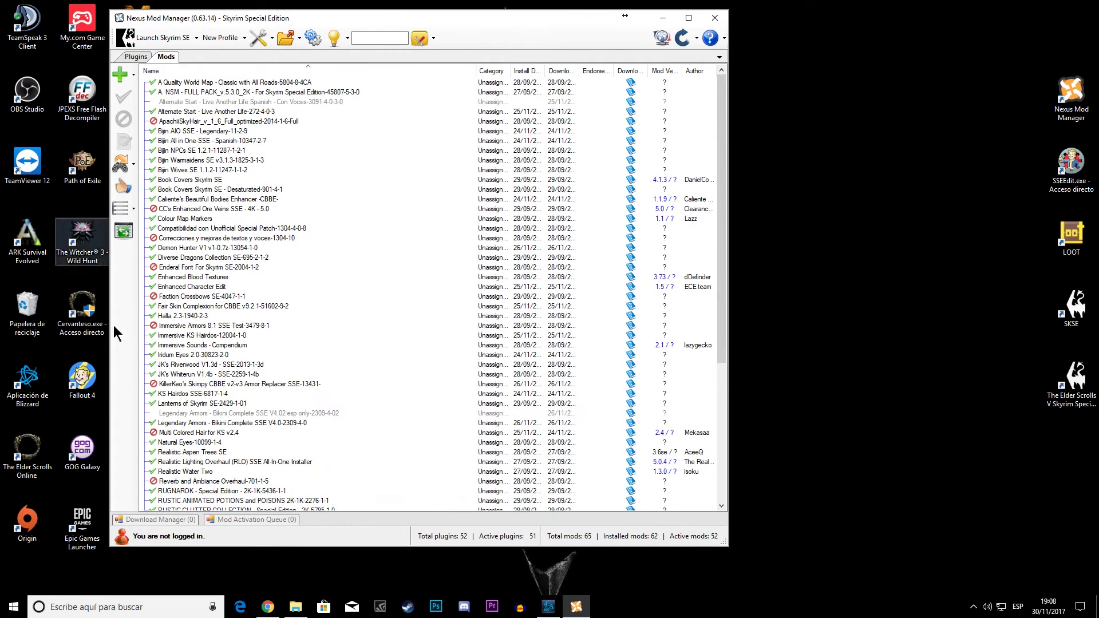
# - Add FF.7z-13789-1-1.7z from the Presets folder to the mod list and check its entry in the Download Manager
pyautogui.click(121, 75)
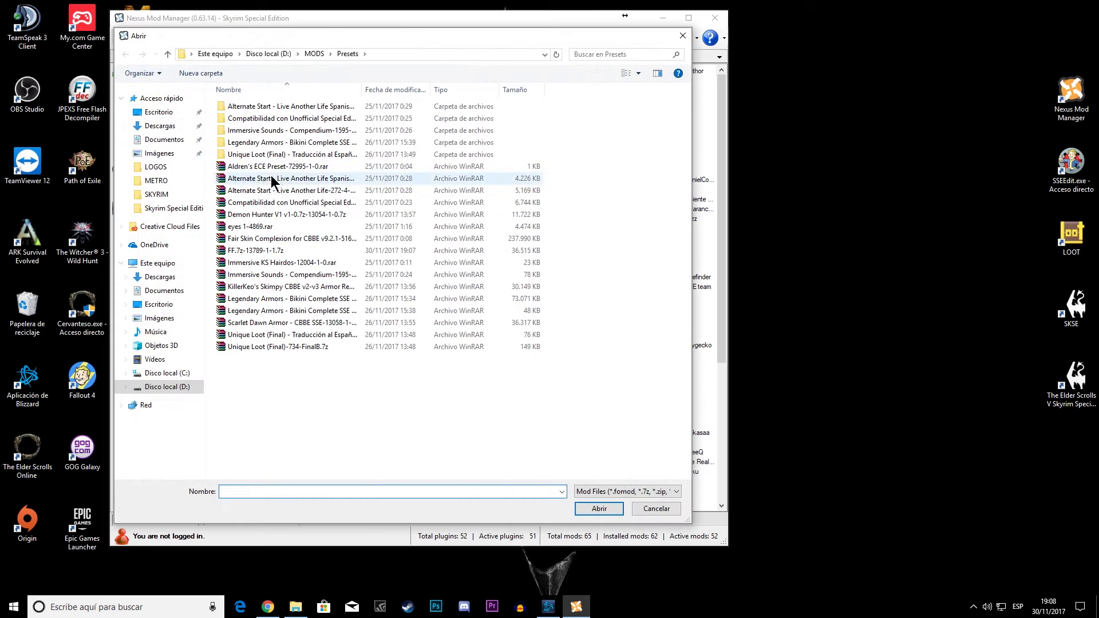
pyautogui.moveTo(327, 39); pyautogui.dragTo(478, 35)
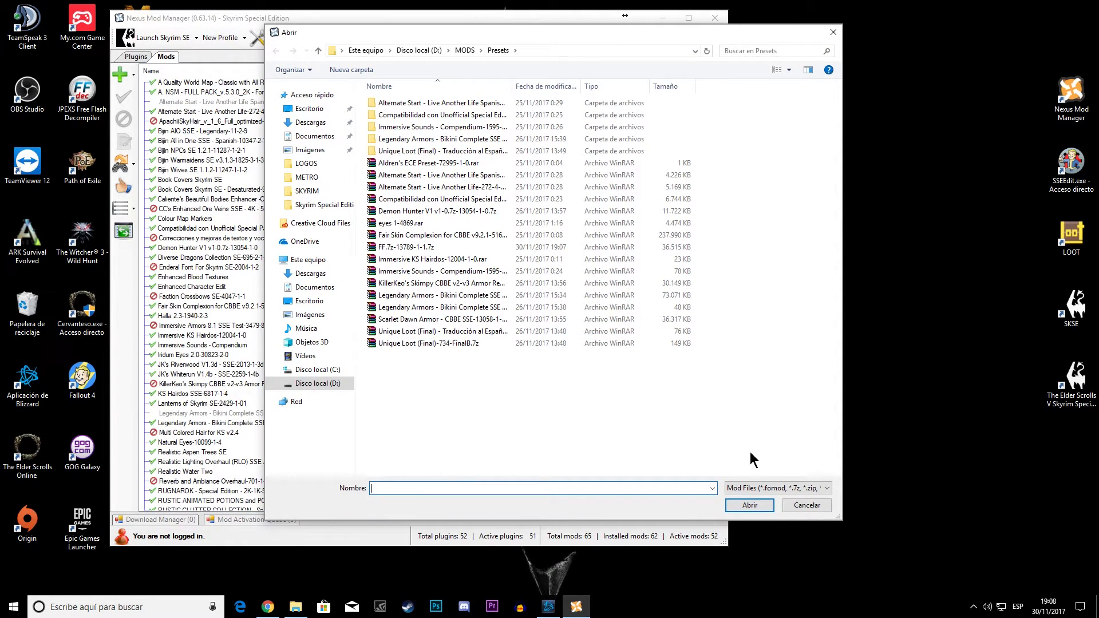
pyautogui.click(420, 248)
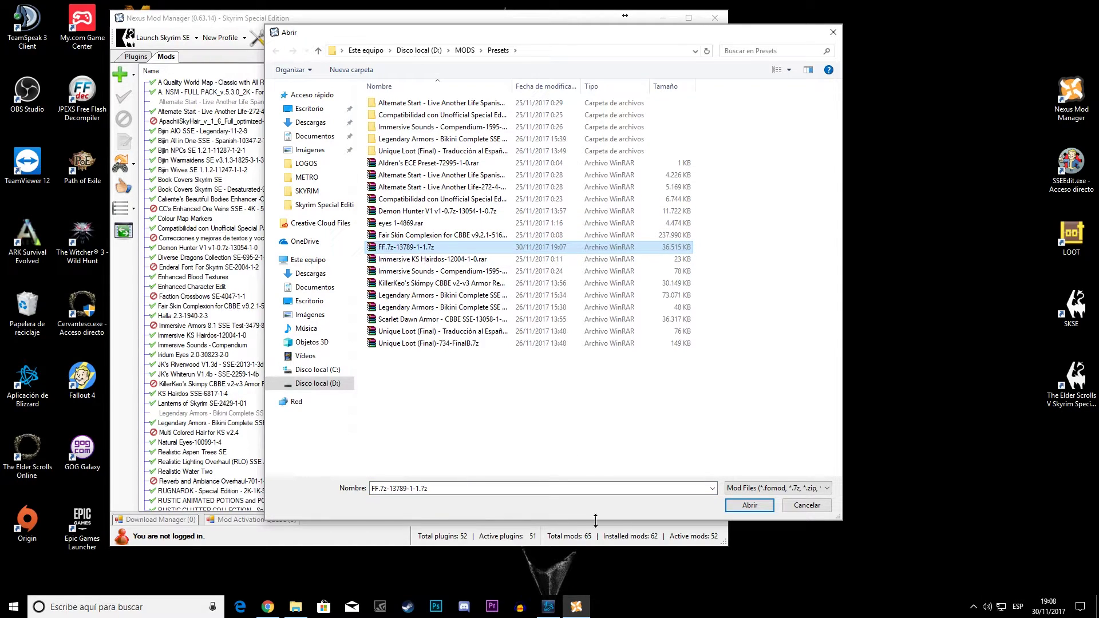
pyautogui.click(767, 507)
pyautogui.click(189, 518)
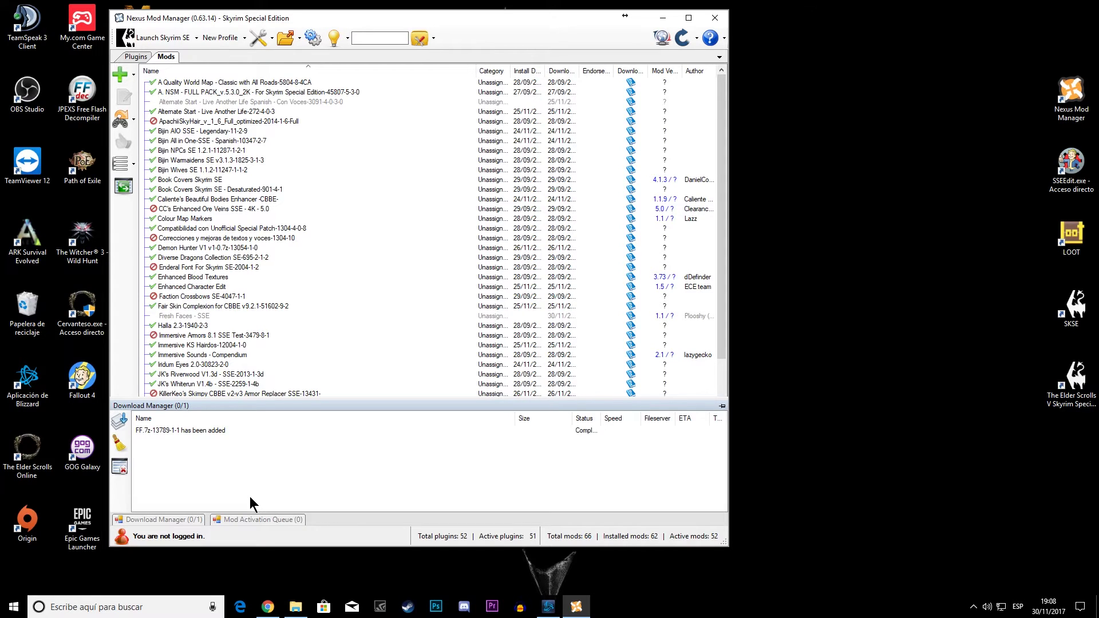
pyautogui.click(248, 521)
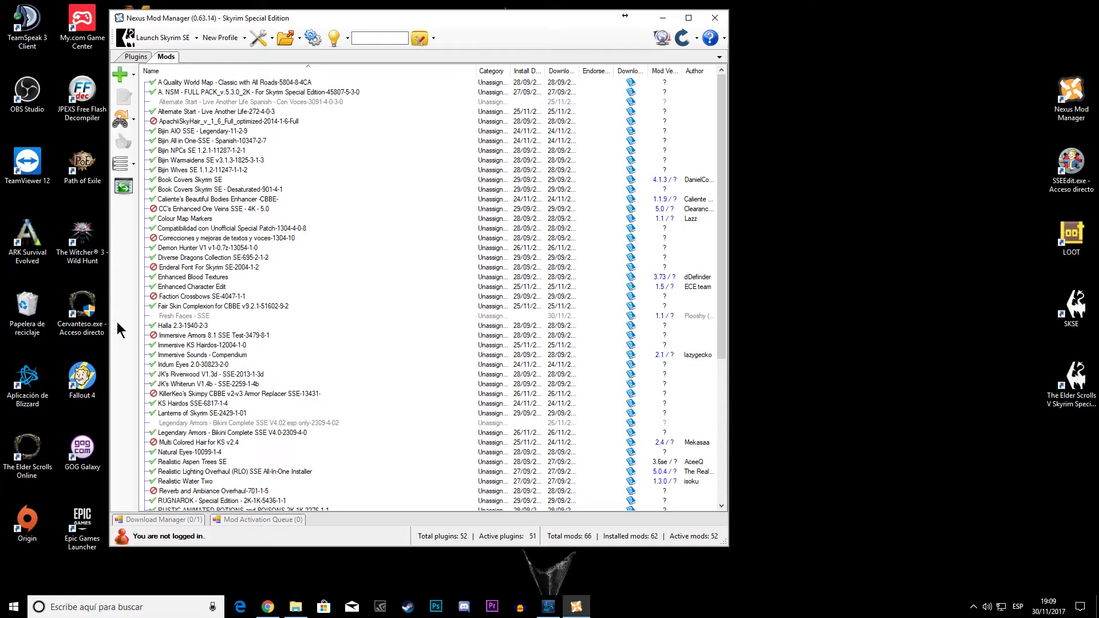
# - Start installing the Fresh Faces - SSE mod and move its Options Form aside
pyautogui.click(183, 316)
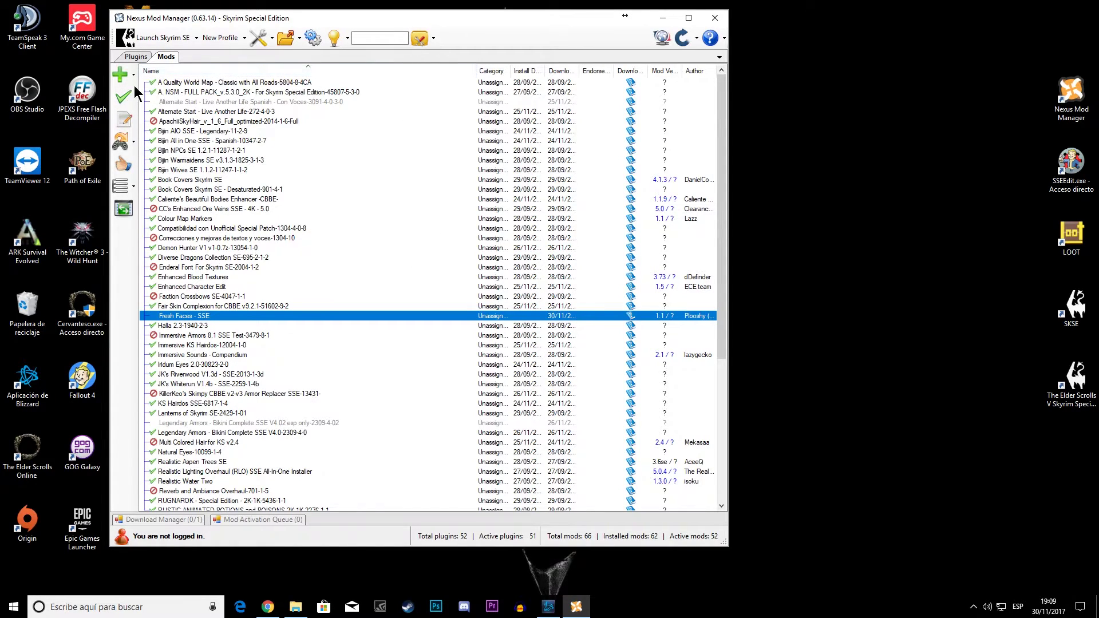
pyautogui.click(123, 98)
pyautogui.click(263, 517)
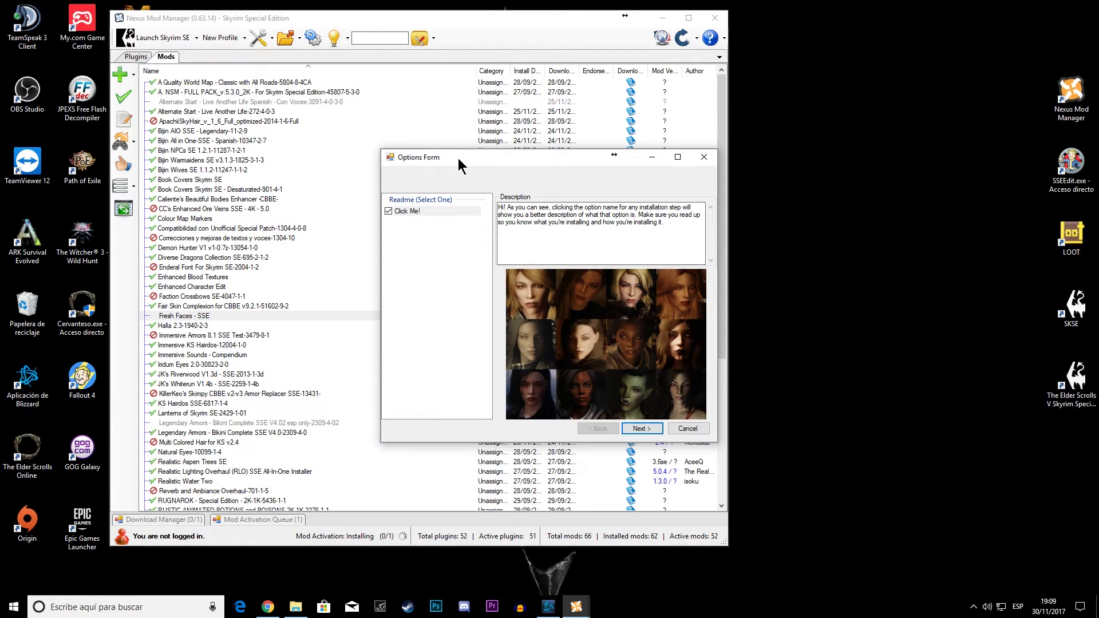
pyautogui.moveTo(458, 158); pyautogui.dragTo(442, 158)
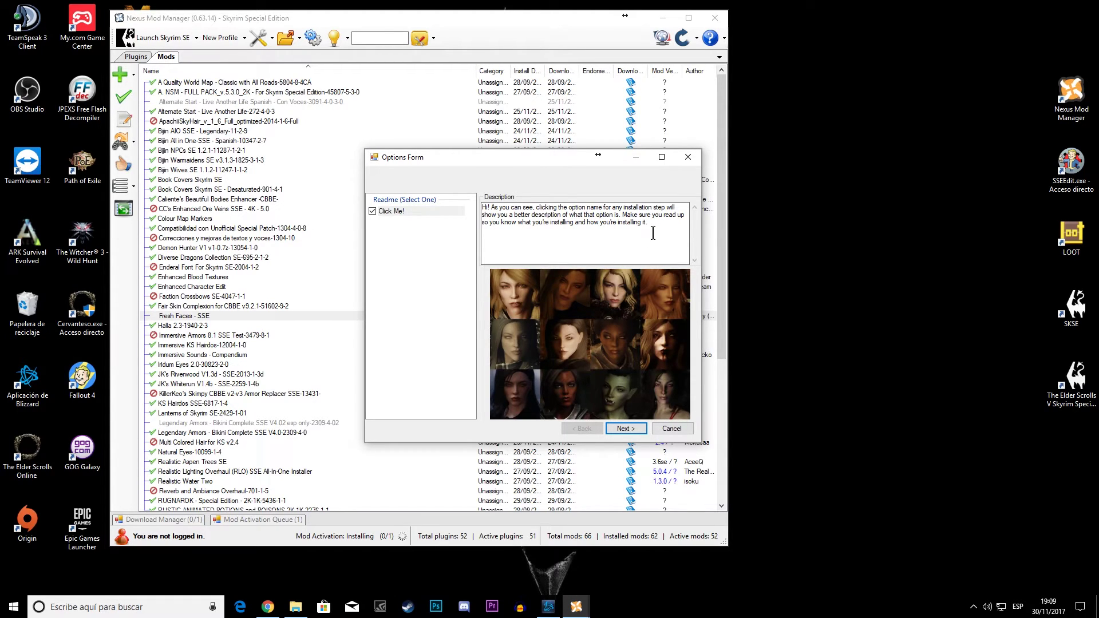
# - Copy the installer's readme description, switch to Chrome and open Google Translate in a new tab
pyautogui.moveTo(650, 228); pyautogui.dragTo(483, 207)
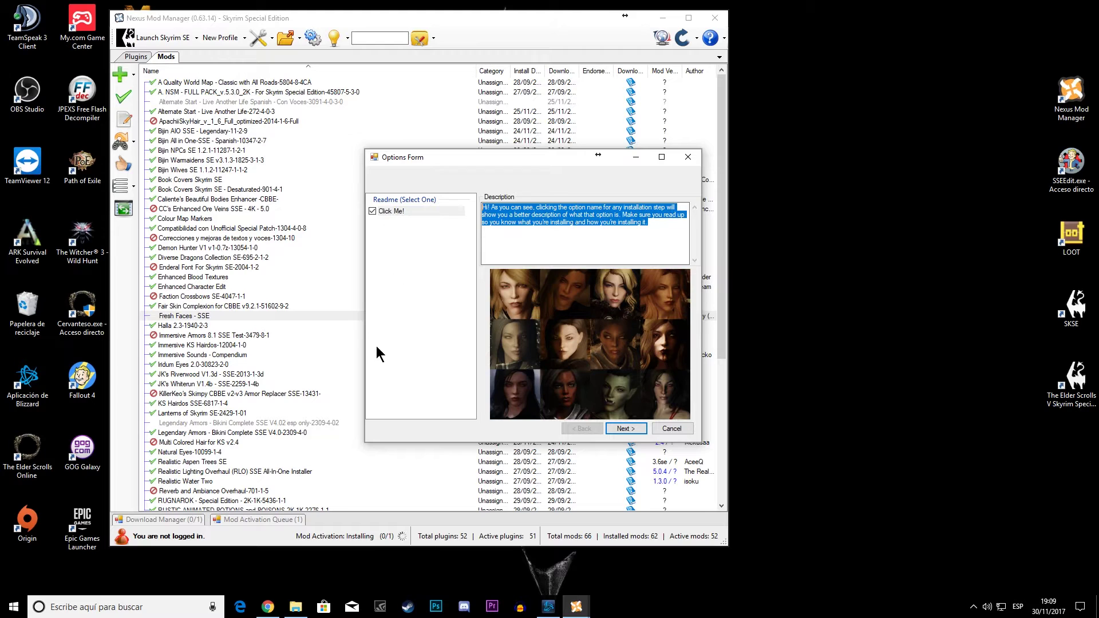
pyautogui.rightClick(559, 215)
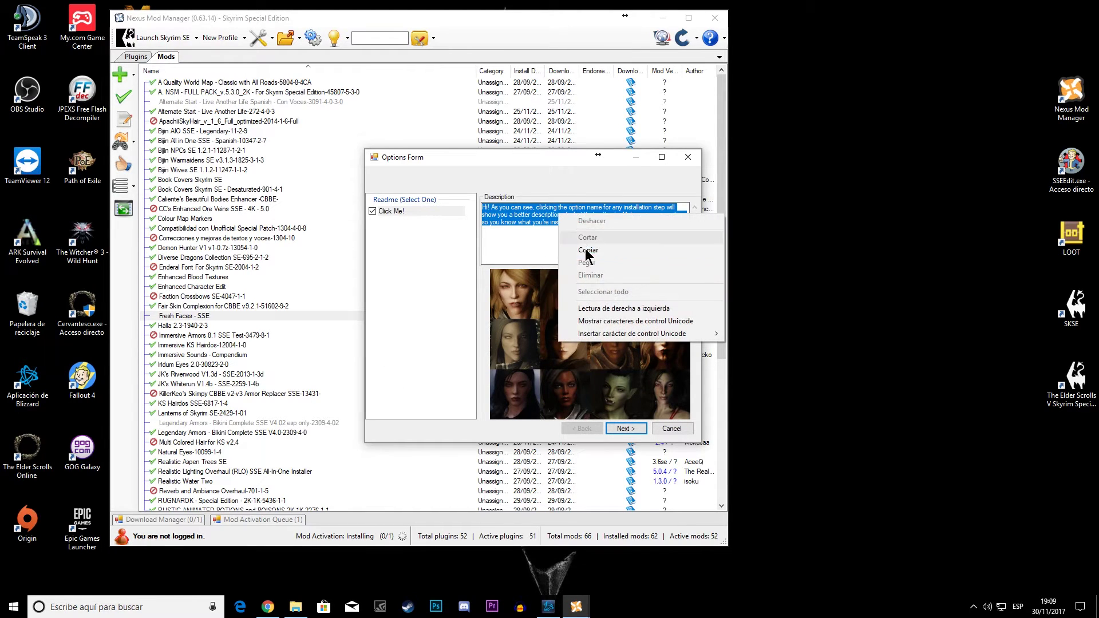
pyautogui.click(587, 249)
pyautogui.click(267, 607)
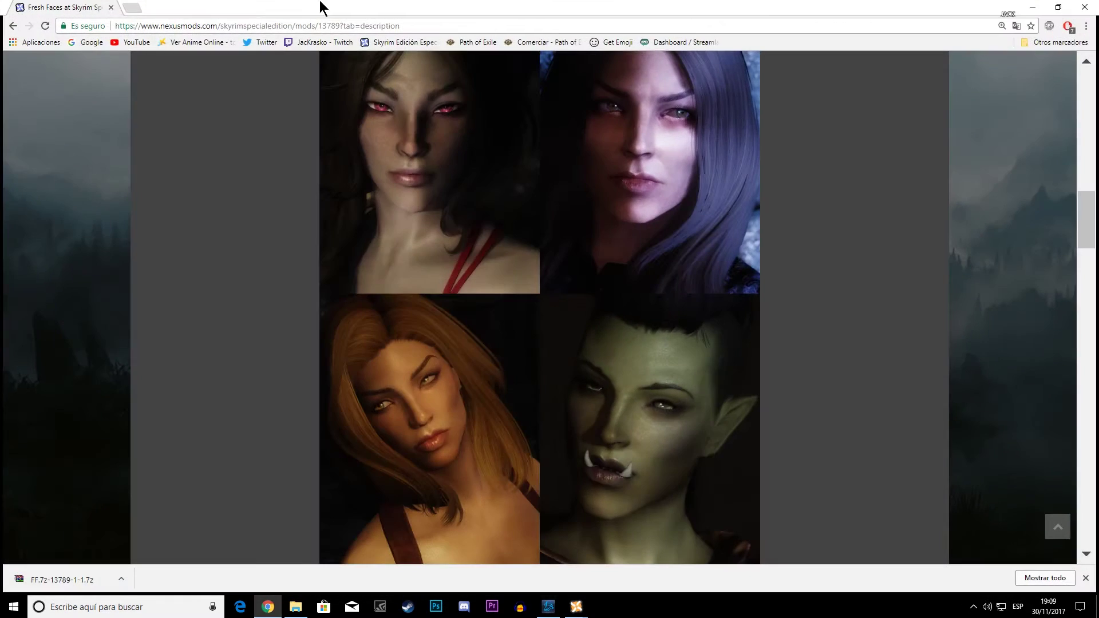
pyautogui.hotkey('ctrl', 't')
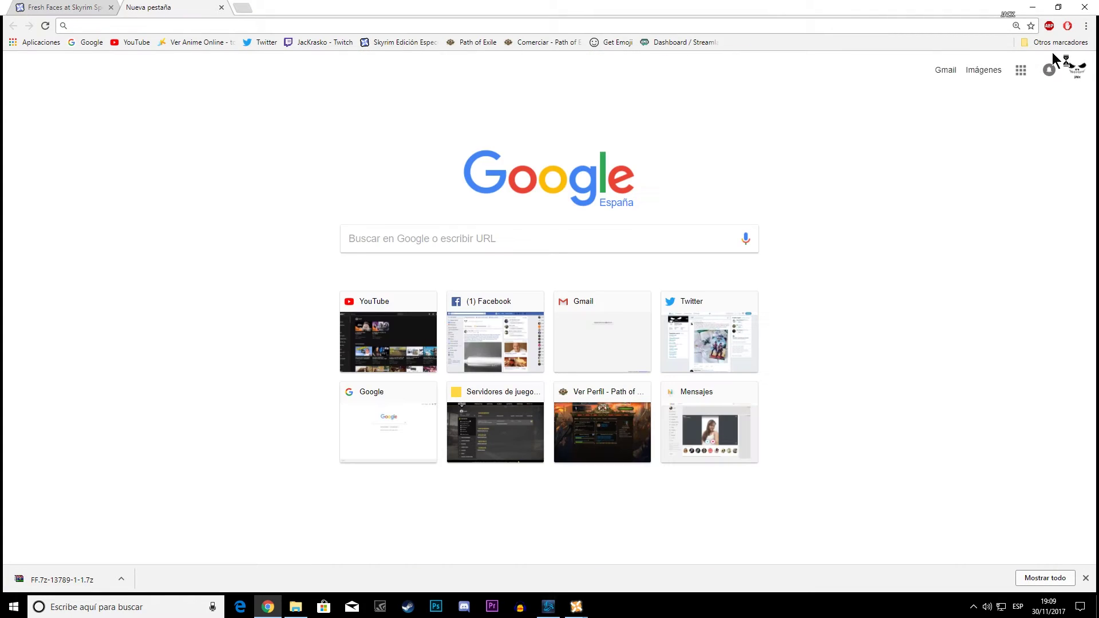
pyautogui.click(1020, 70)
pyautogui.click(1046, 287)
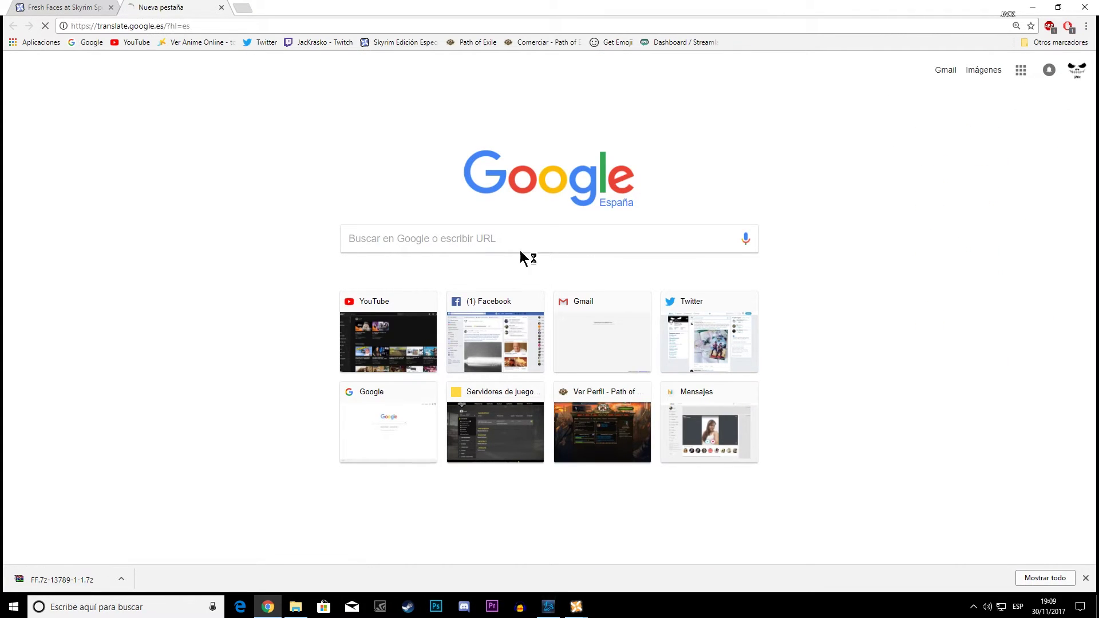
# - Paste the copied readme description into Google Translate, read its English-to-Spanish translation, and return to Nexus Mod Manager
pyautogui.rightClick(109, 183)
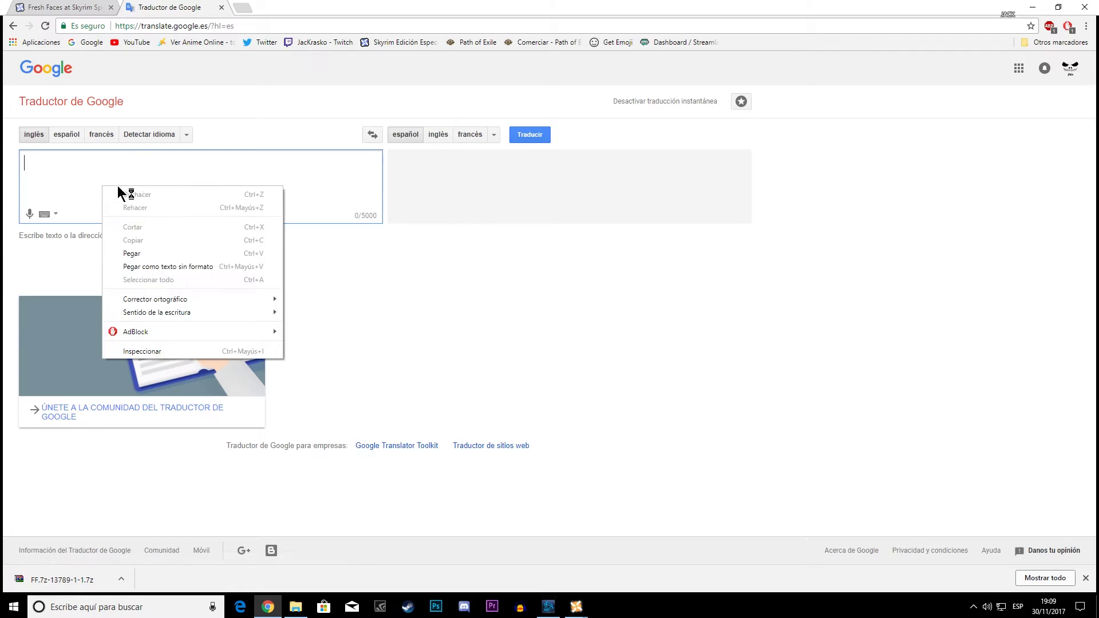
pyautogui.click(139, 250)
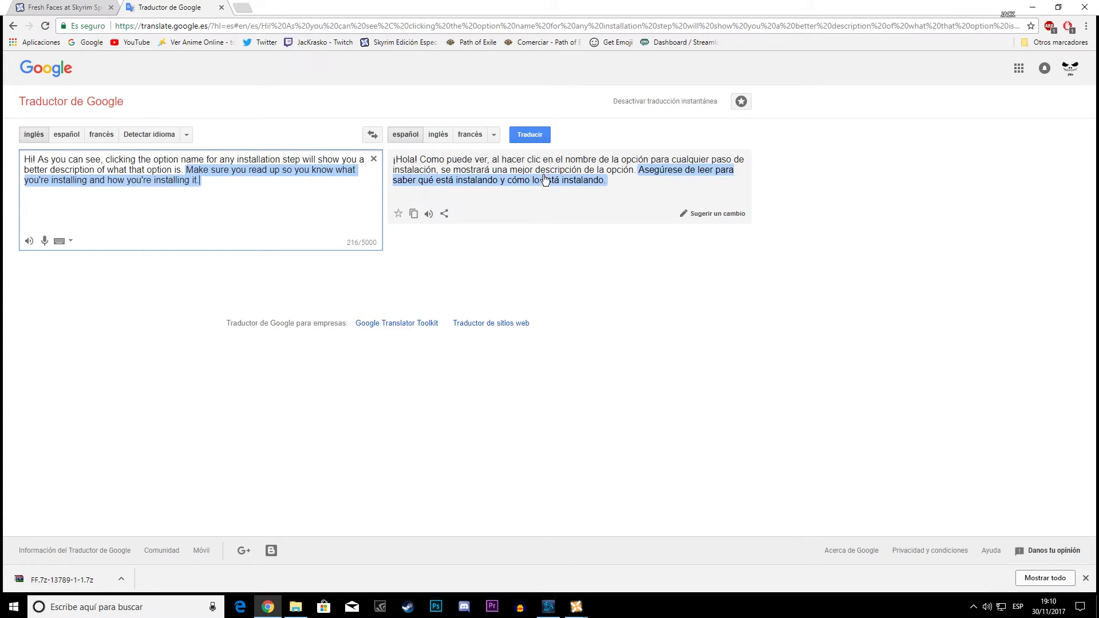
pyautogui.click(1032, 7)
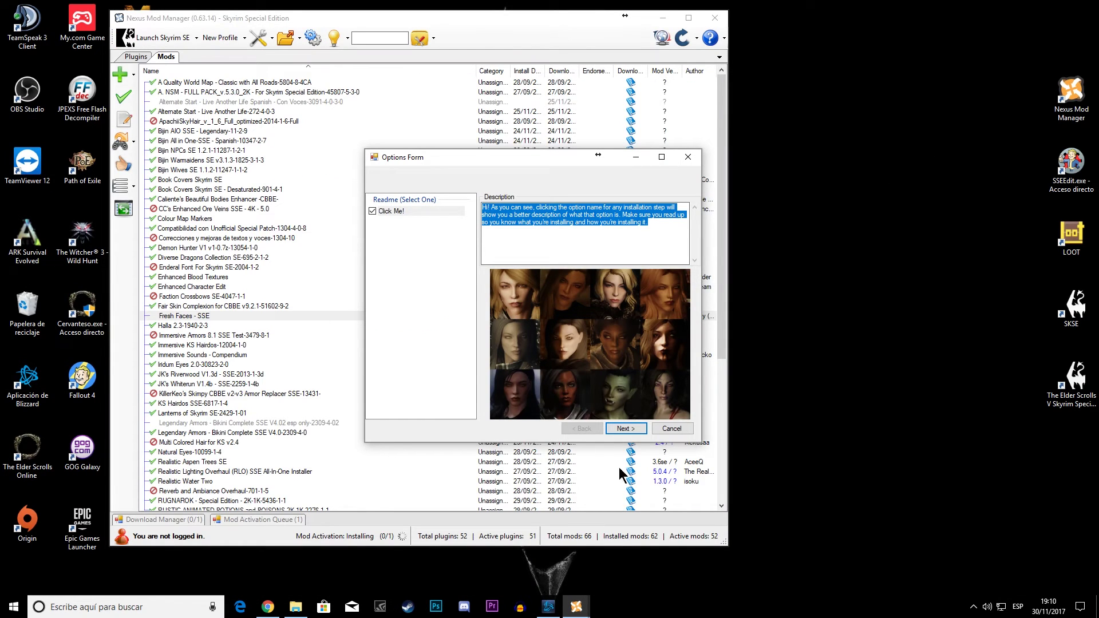
# - Continue to the installer's plugin choice, review the descriptions of No!, Yes! and USSEP, and keep No! checked
pyautogui.click(629, 431)
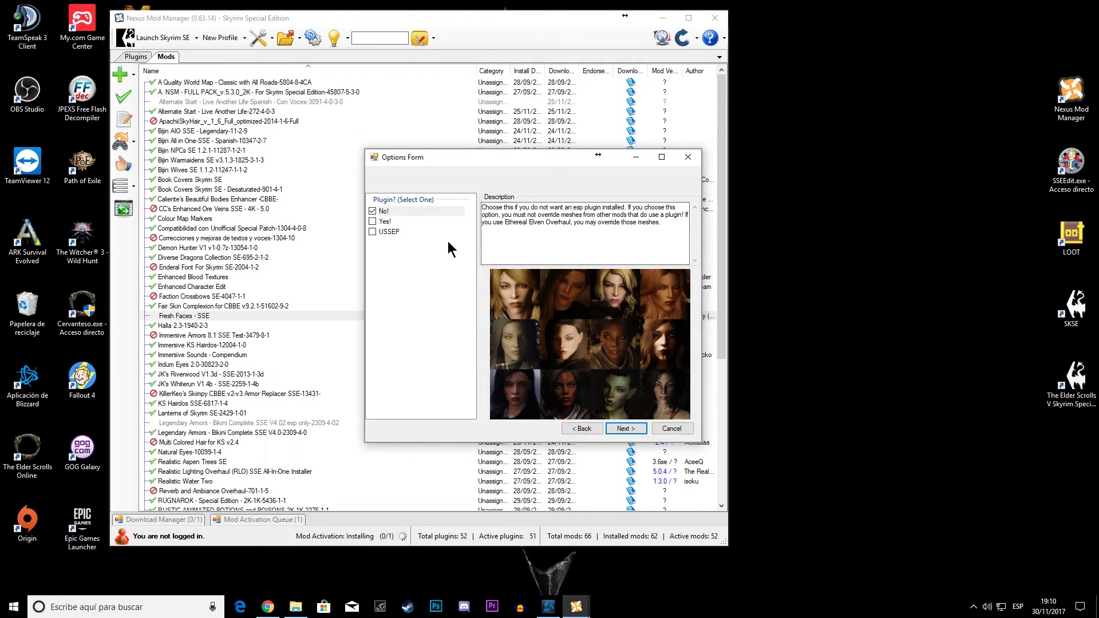
pyautogui.click(380, 224)
pyautogui.click(394, 234)
pyautogui.click(396, 212)
pyautogui.click(382, 222)
pyautogui.click(389, 231)
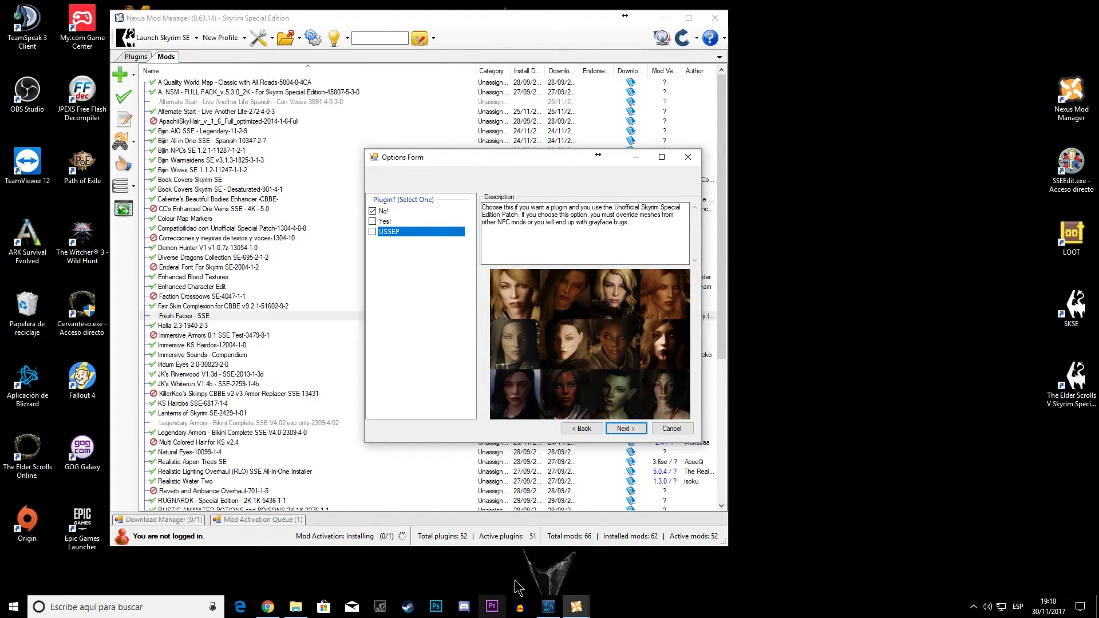
pyautogui.click(405, 223)
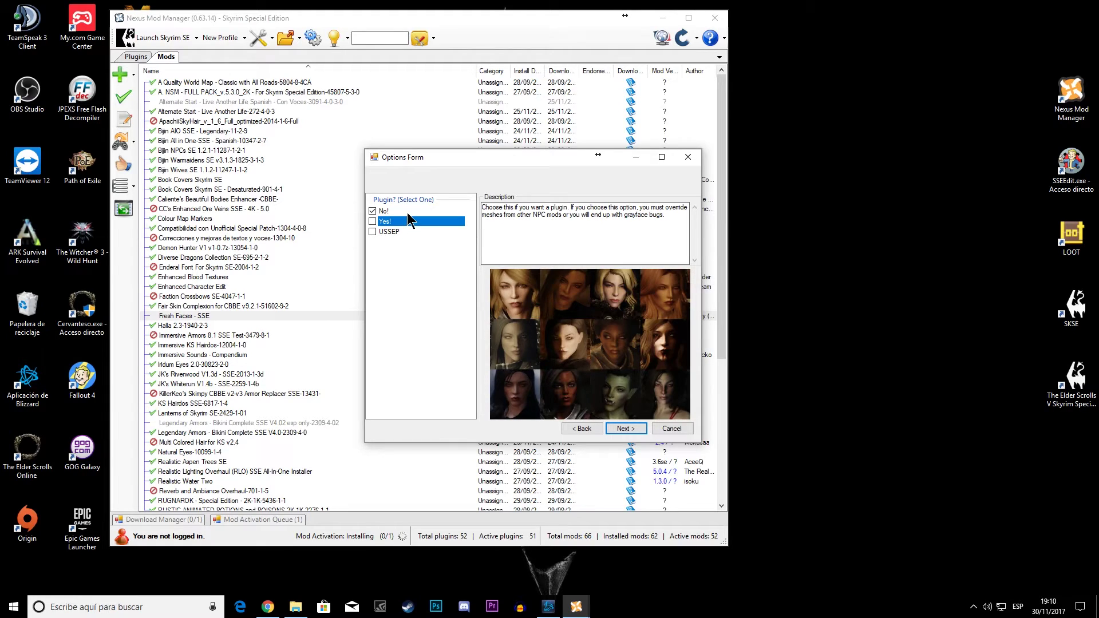
pyautogui.click(406, 212)
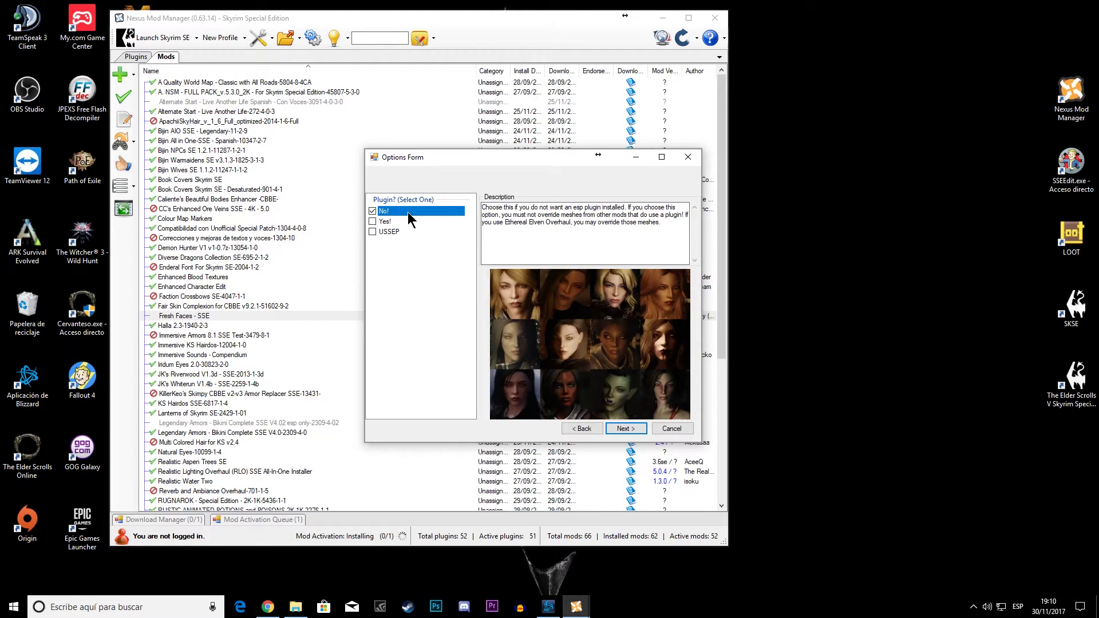
# - Finish the installer keeping Yes for the Borgakh, Eola and Rayya warpaints, and allow Blizzard Update Agent to make changes
pyautogui.click(632, 434)
pyautogui.click(634, 432)
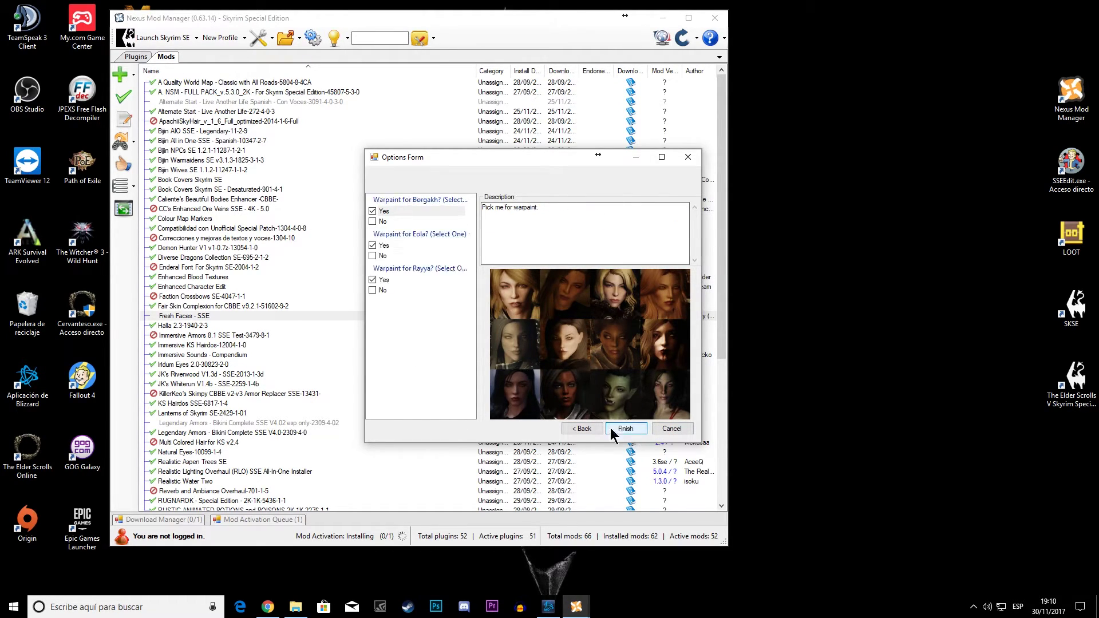
pyautogui.click(633, 433)
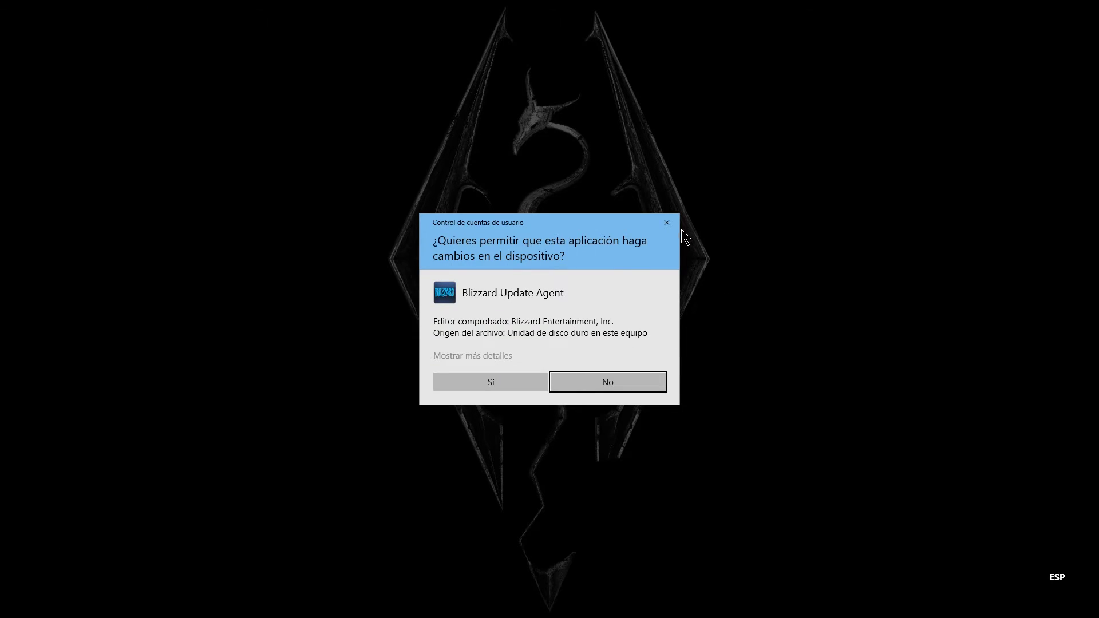
pyautogui.click(494, 383)
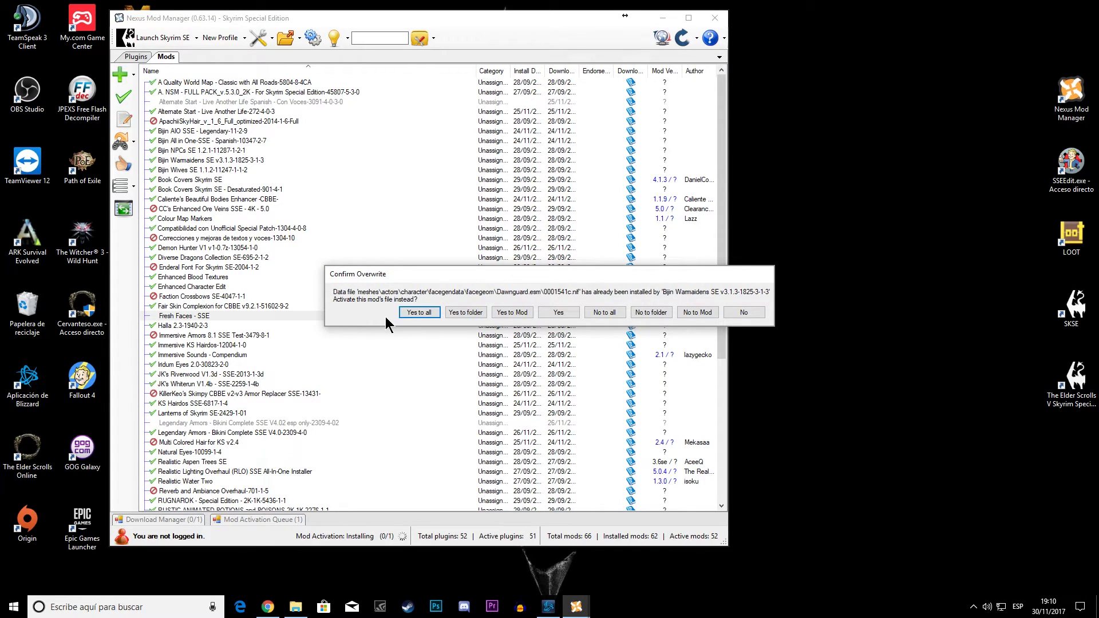
# - Accept overwriting all conflicting files and check Fresh Faces - SSE in the Mod Activation Queue and mod list
pyautogui.click(416, 313)
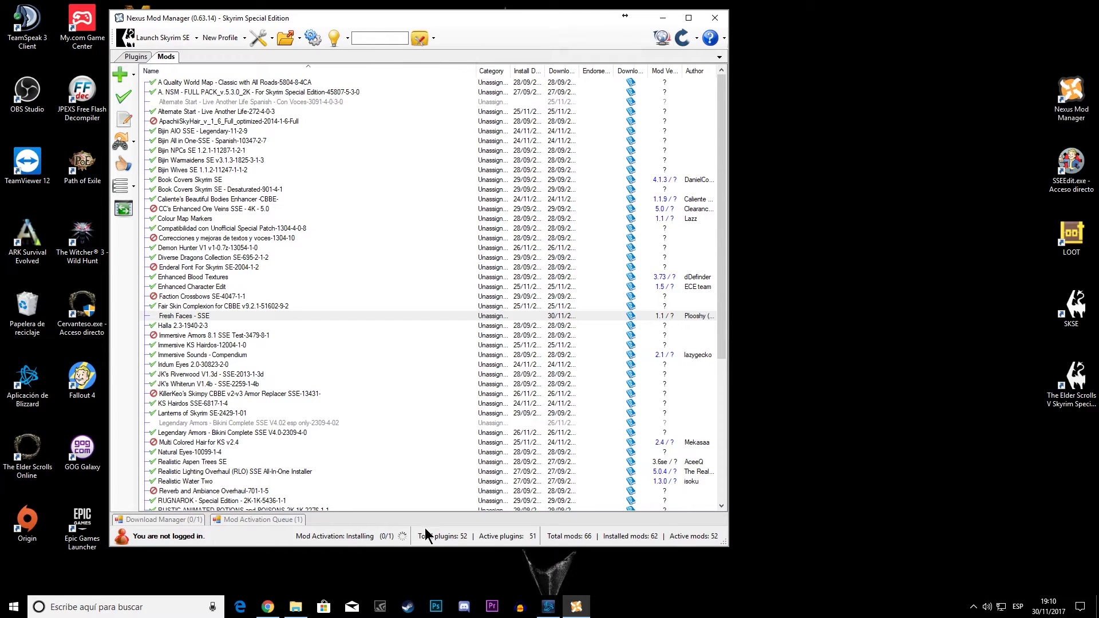
pyautogui.click(272, 519)
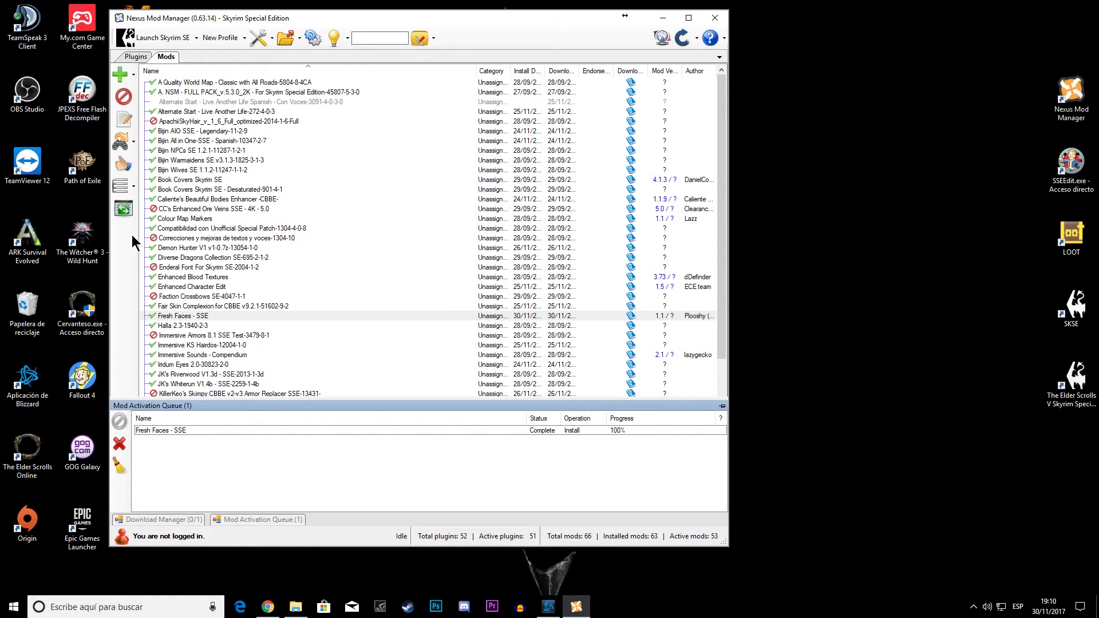
pyautogui.click(175, 316)
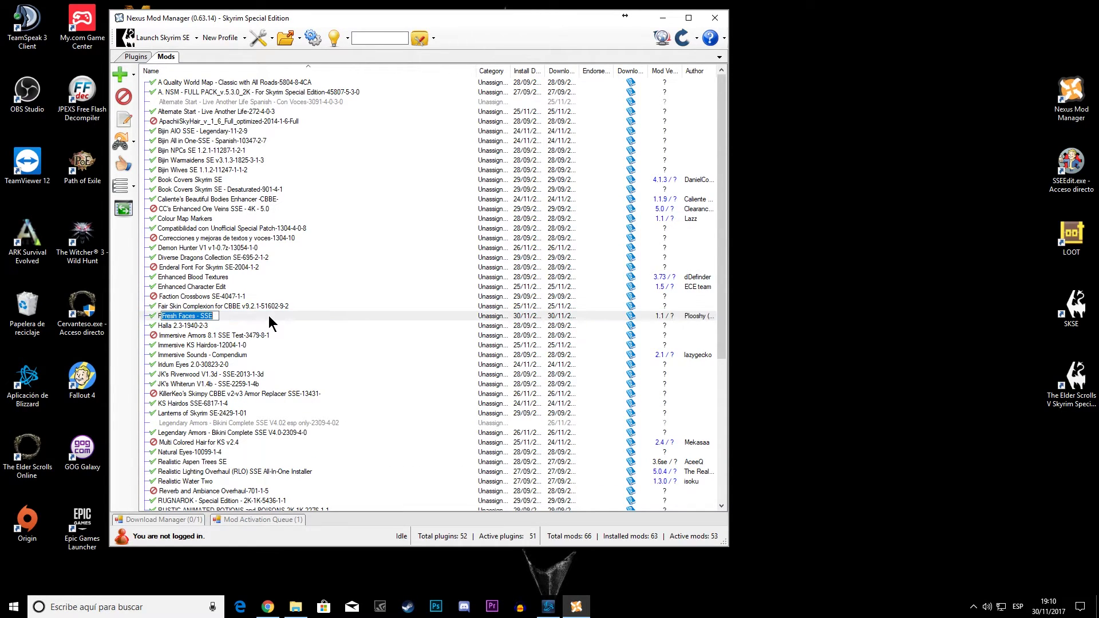
# - Switch to Chrome, review the Fresh Faces mod page's images, description and list of altered NPCs, and return to Nexus Mod Manager
pyautogui.click(268, 606)
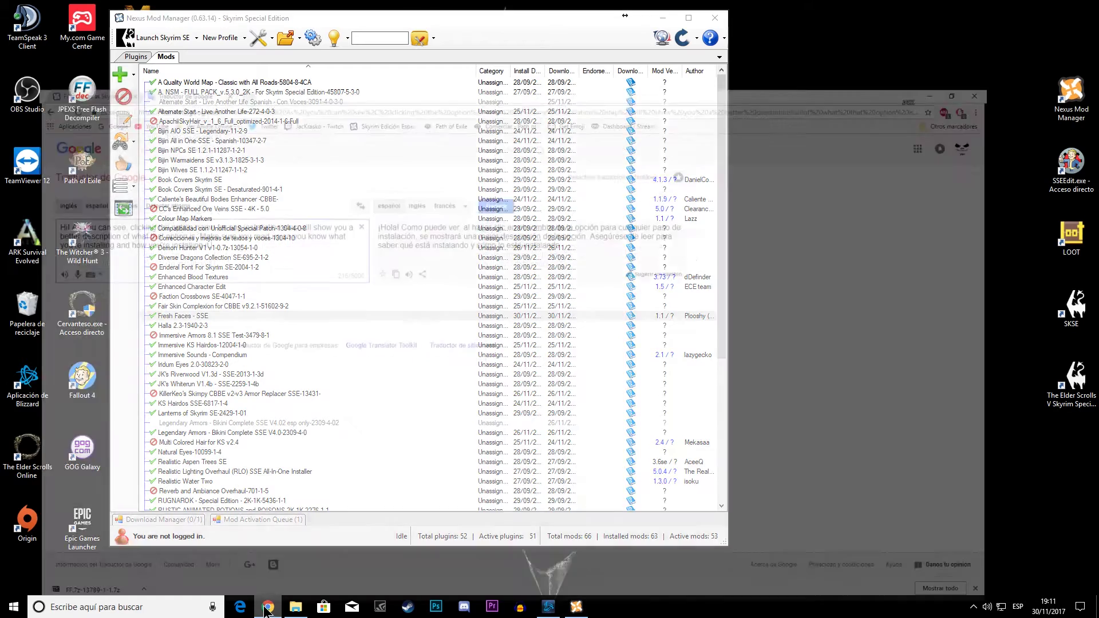
pyautogui.click(96, 8)
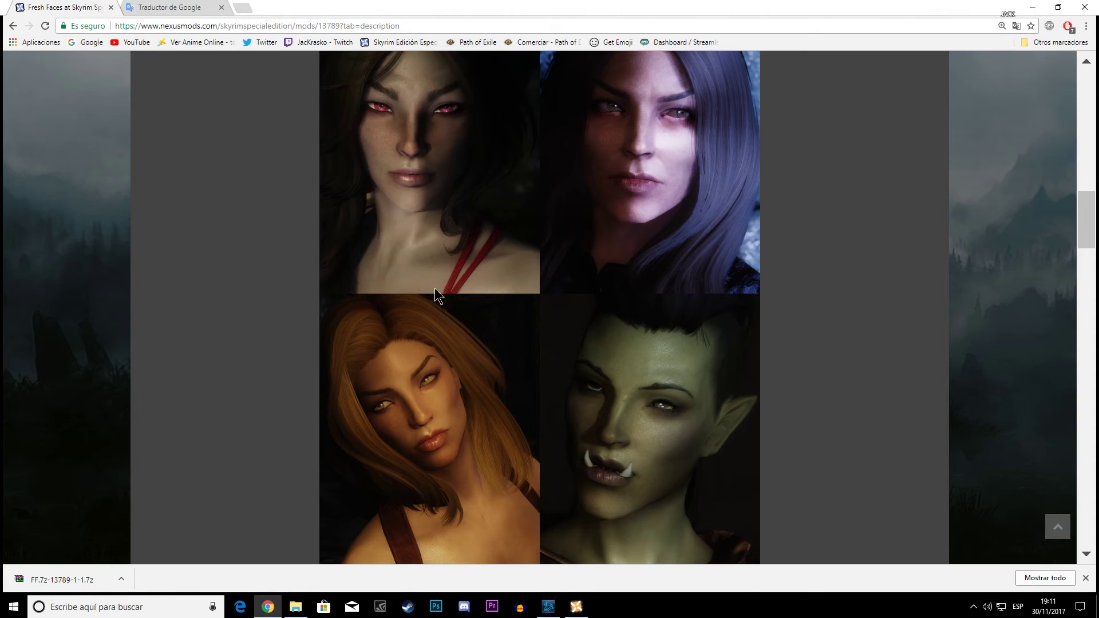
pyautogui.scroll(5, 437, 293)
pyautogui.scroll(7, 753, 314)
pyautogui.scroll(-6, 638, 369)
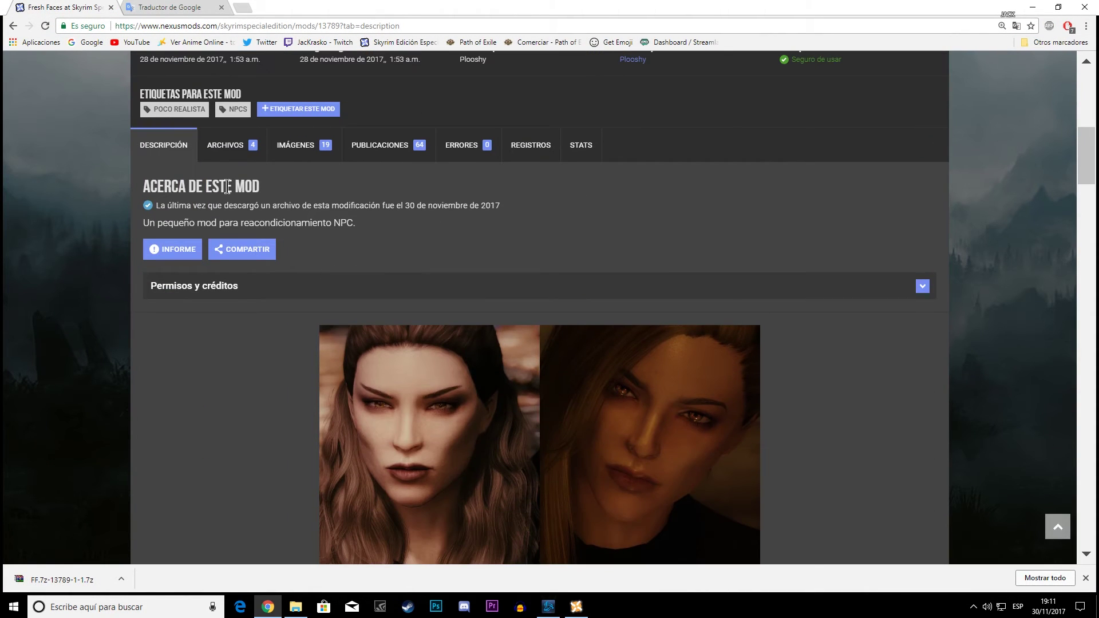
pyautogui.scroll(-15, 191, 318)
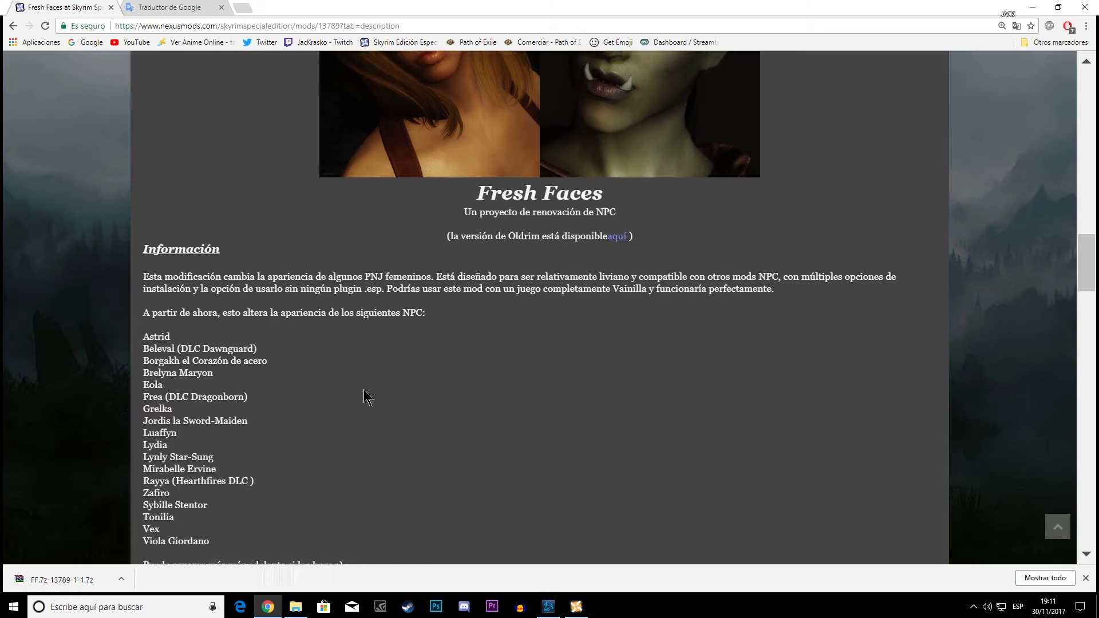
pyautogui.scroll(5, 363, 390)
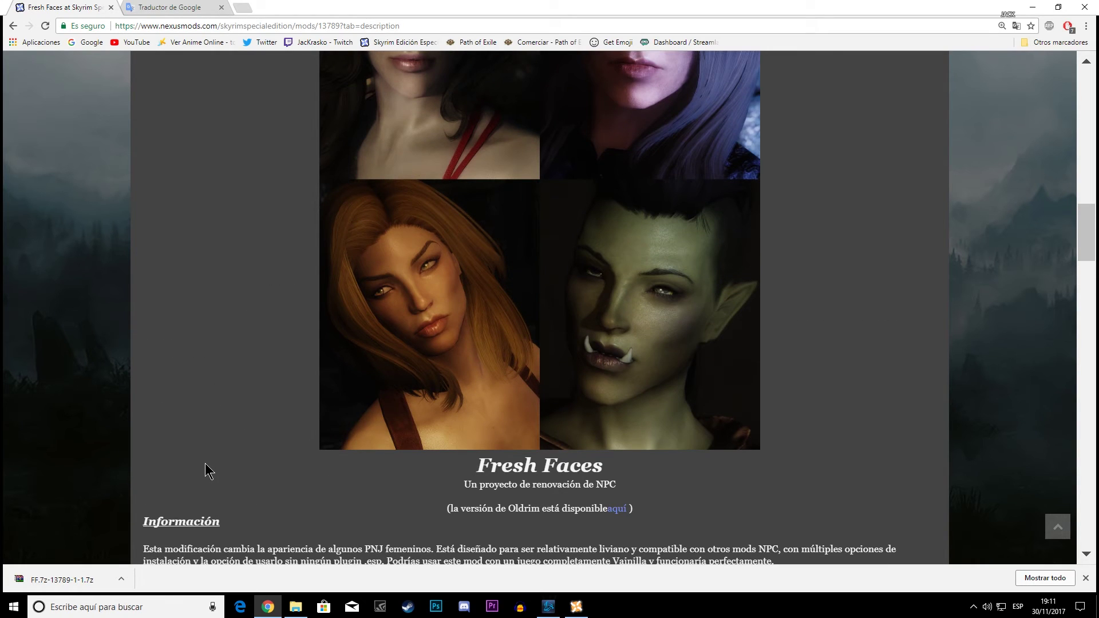
pyautogui.scroll(5, 205, 463)
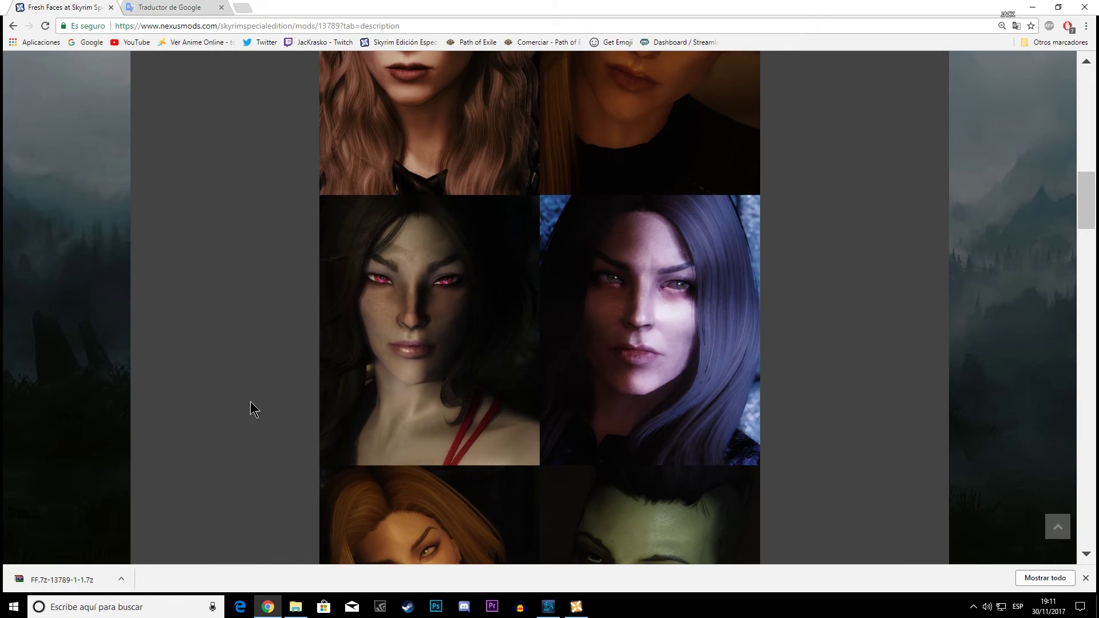
pyautogui.scroll(3, 240, 395)
pyautogui.scroll(4, 214, 328)
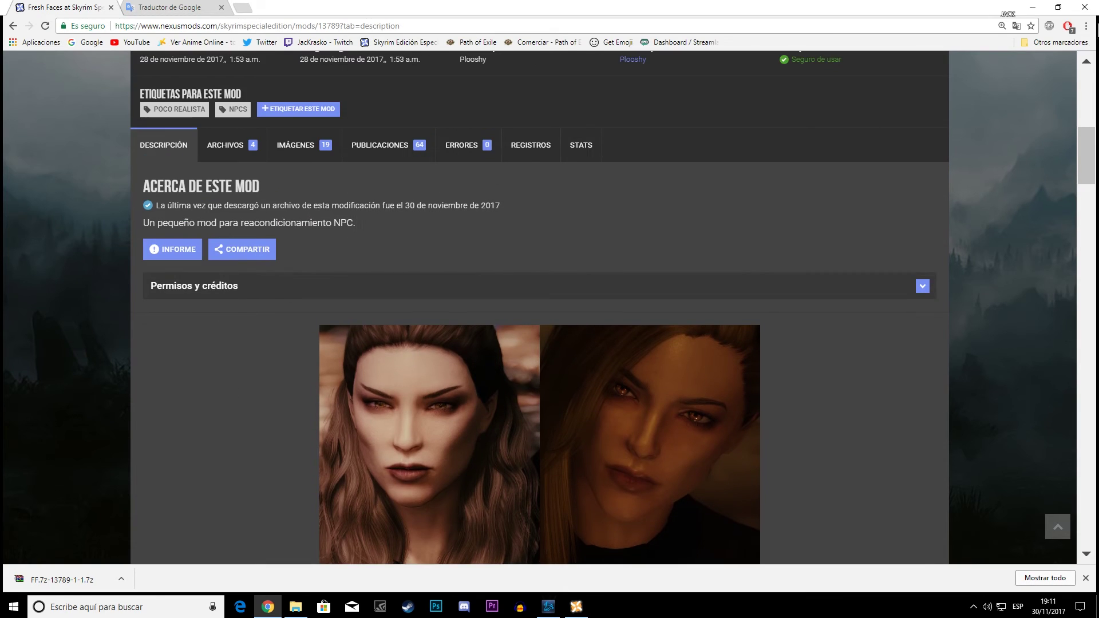
pyautogui.click(1034, 8)
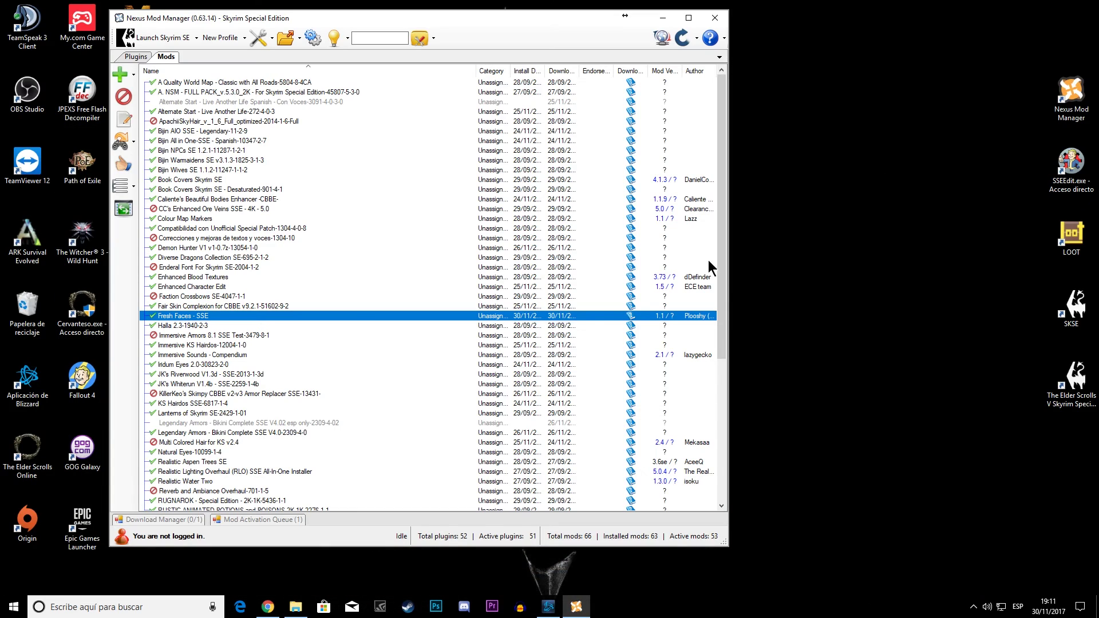
# - Minimize Nexus Mod Manager and point out the SSEEdit and LOOT shortcuts on the desktop
pyautogui.click(662, 21)
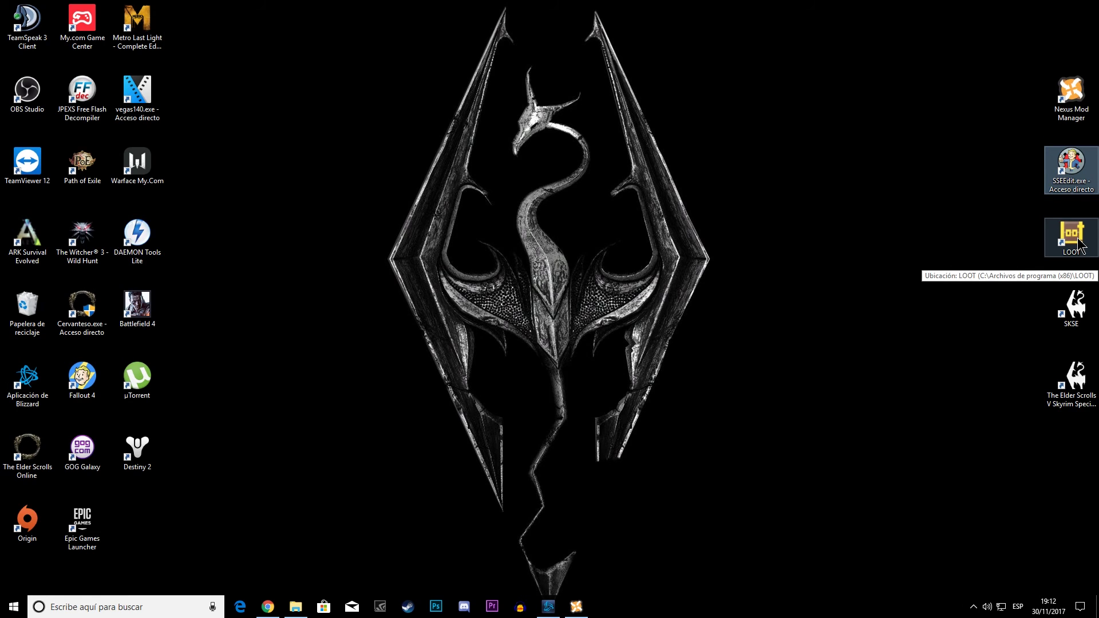
pyautogui.click(939, 240)
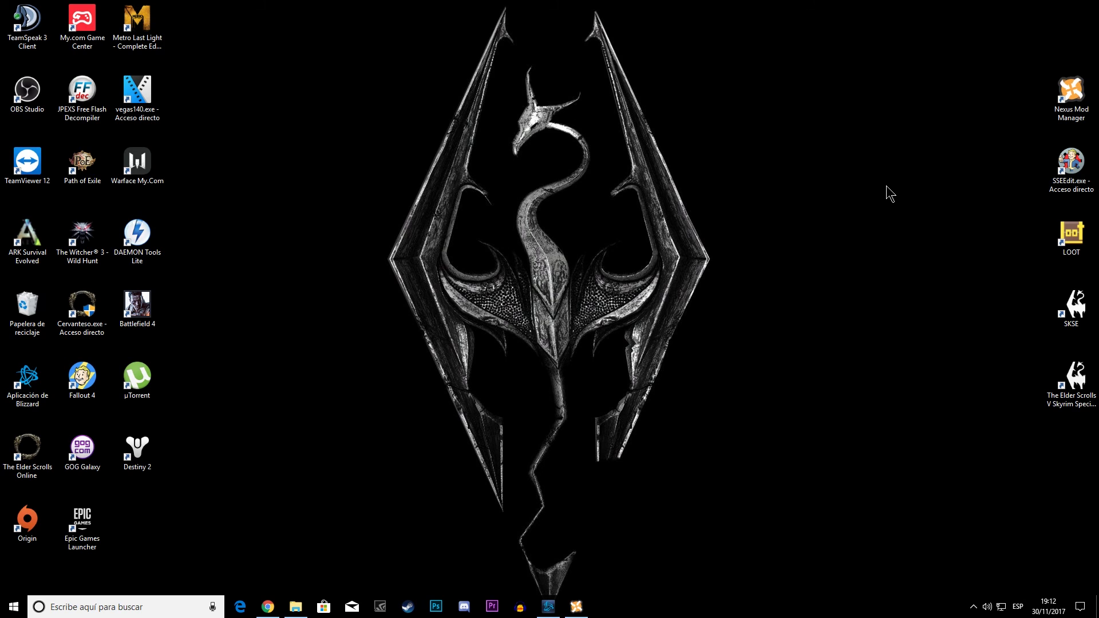
pyautogui.moveTo(995, 166); pyautogui.dragTo(1031, 249)
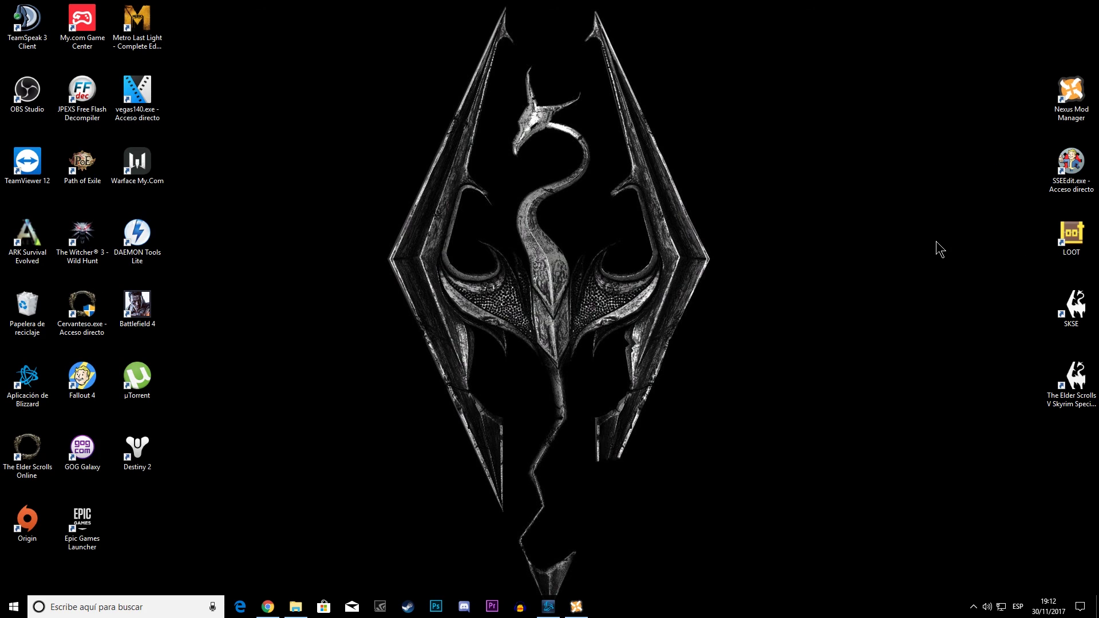